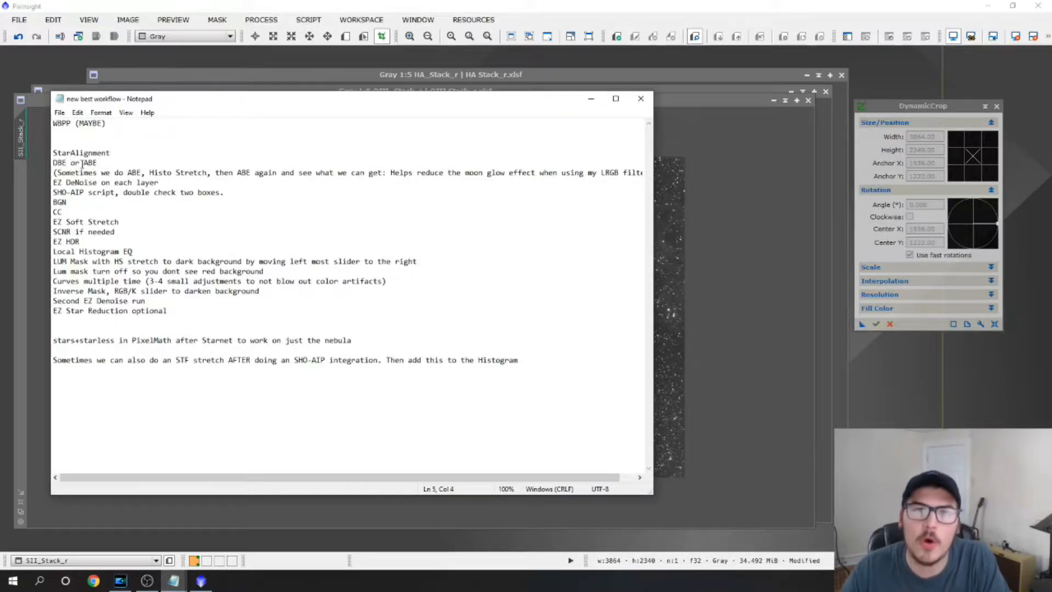
Minimize the workflow notes and compare the SII_Stack_r image with and without the automatic screen stretch
{"action": "left_click", "coordinate": [592, 106]}
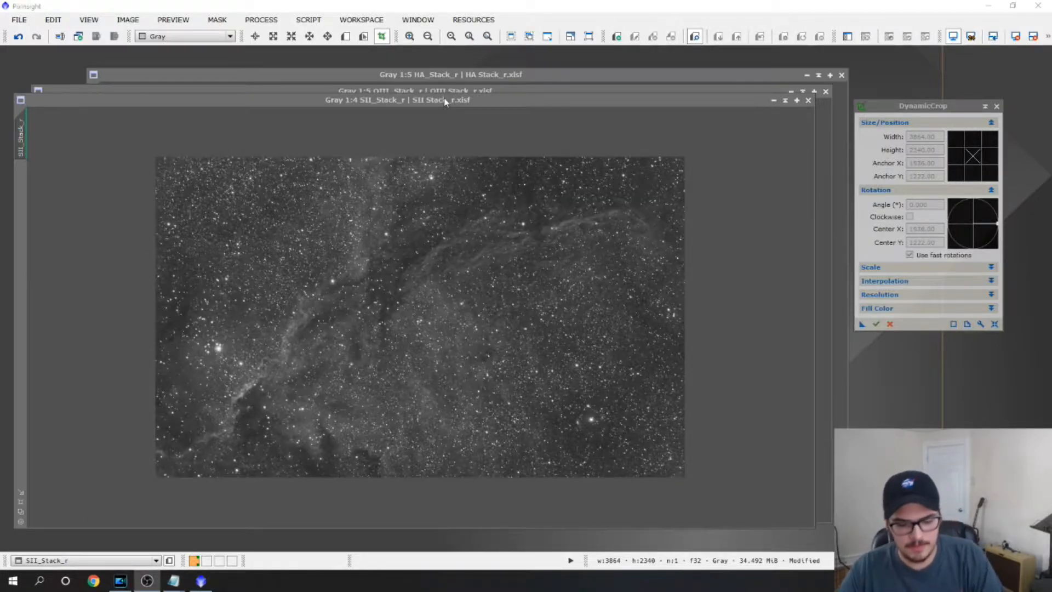
{"action": "left_click", "coordinate": [444, 97]}
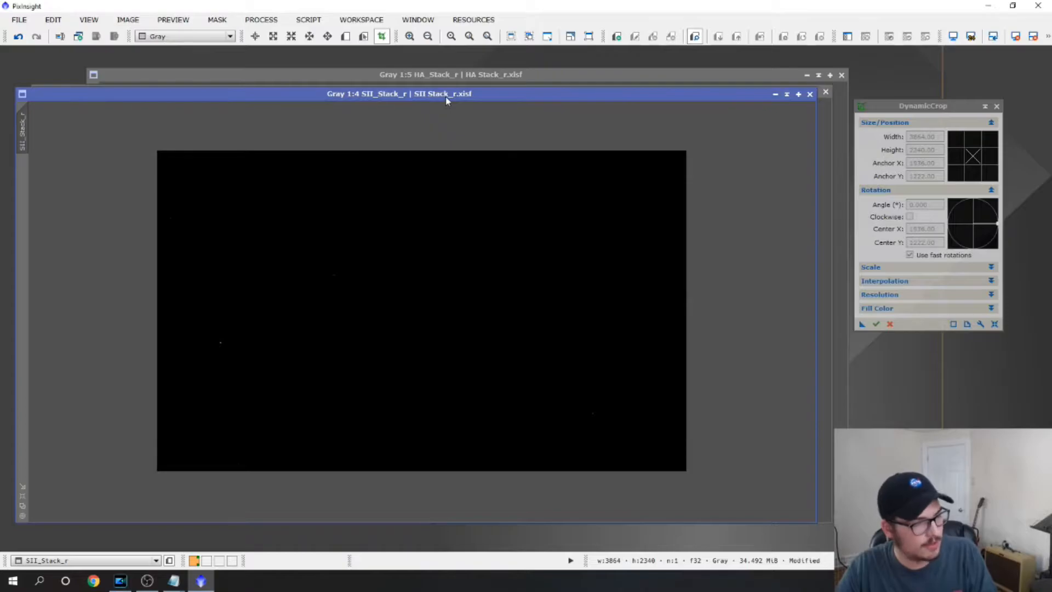
{"action": "key", "text": "ctrl+a"}
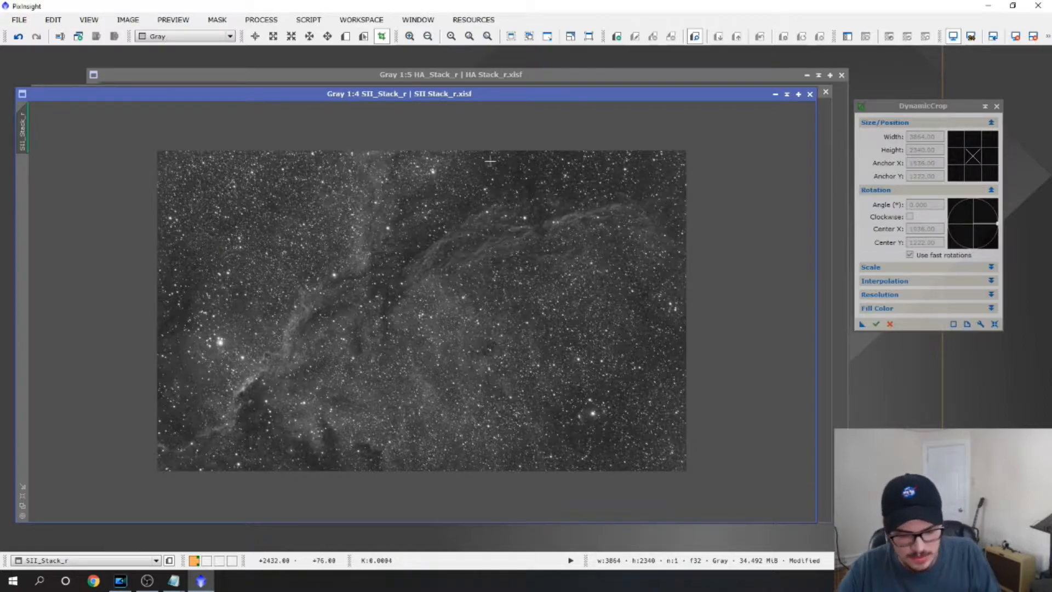
{"action": "key", "text": "ctrl+F12"}
{"action": "key", "text": "ctrl+F12"}
{"action": "key", "text": "ctrl+F12"}
{"action": "key", "text": "ctrl+F12"}
{"action": "key", "text": "ctrl+F12"}
{"action": "key", "text": "ctrl+F12"}
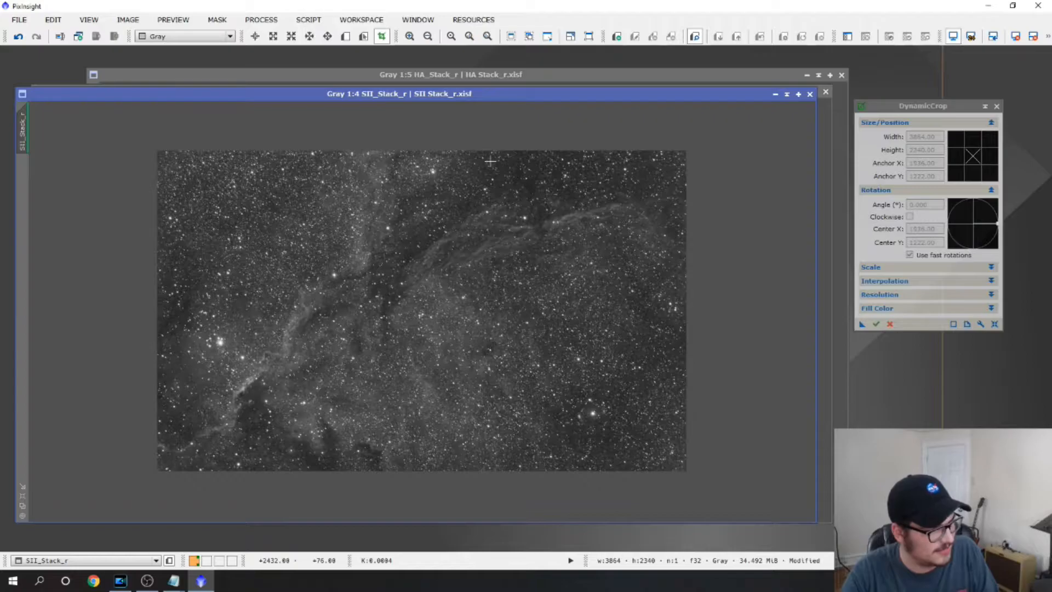
{"action": "scroll", "coordinate": [385, 242], "scroll_direction": "up", "scroll_amount": 2}
{"action": "scroll", "coordinate": [385, 243], "scroll_direction": "down", "scroll_amount": 2}
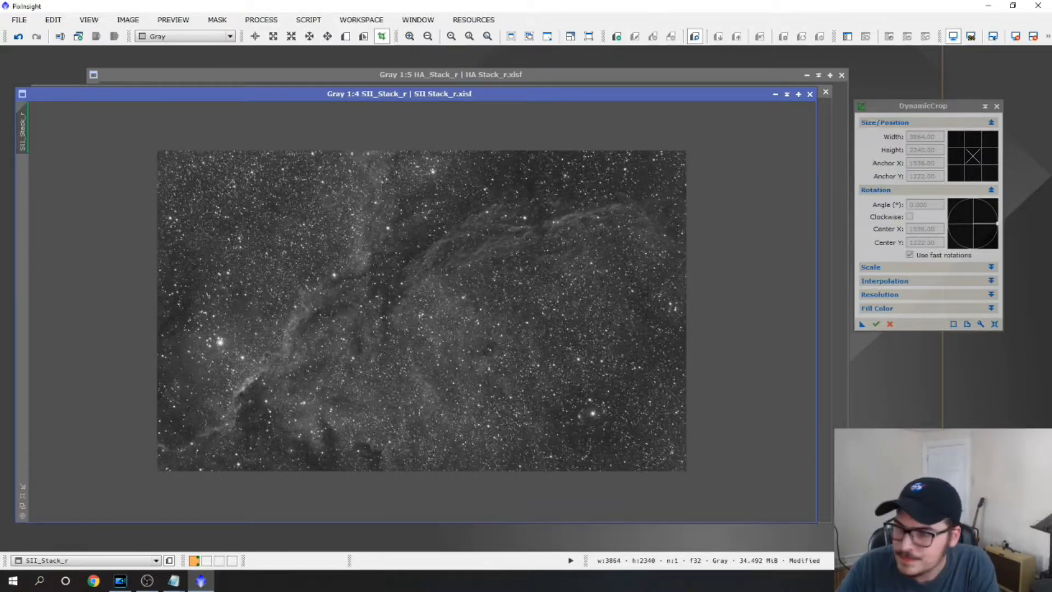
Close DynamicCrop, reposition the SII_Stack_r image and open the AutomaticBackgroundExtractor process
{"action": "left_click", "coordinate": [996, 106]}
{"action": "left_click_drag", "start_coordinate": [488, 93], "coordinate": [529, 91]}
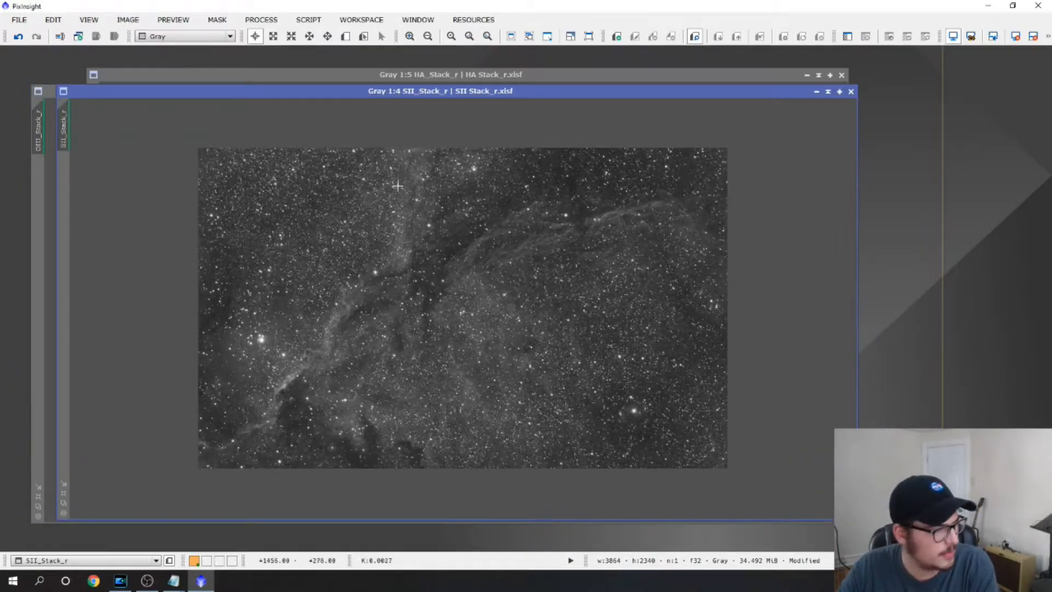
{"action": "left_click", "coordinate": [252, 20]}
{"action": "mouse_move", "coordinate": [378, 40]}
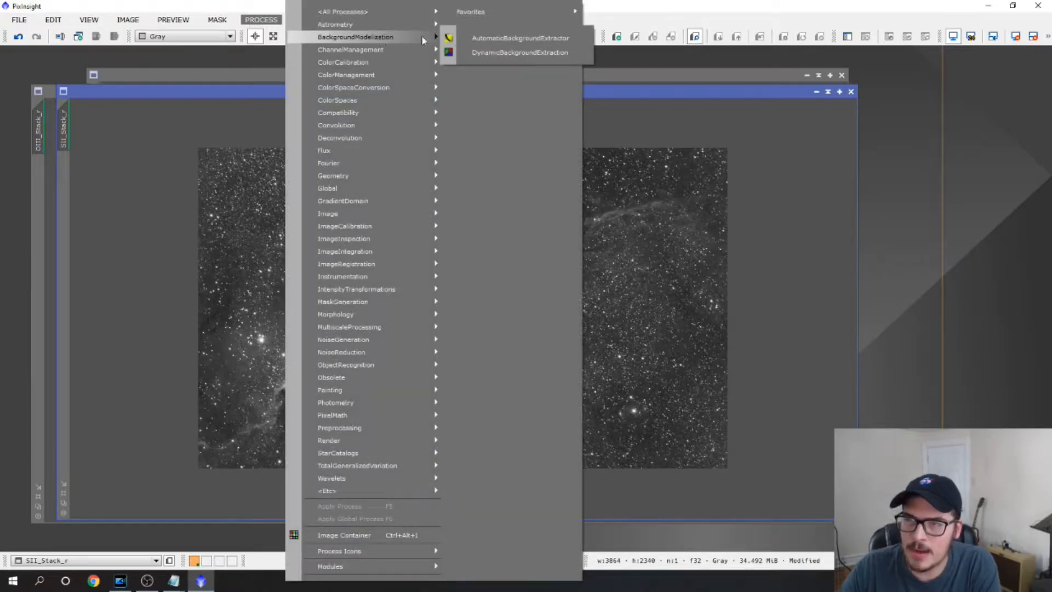
{"action": "left_click", "coordinate": [472, 38]}
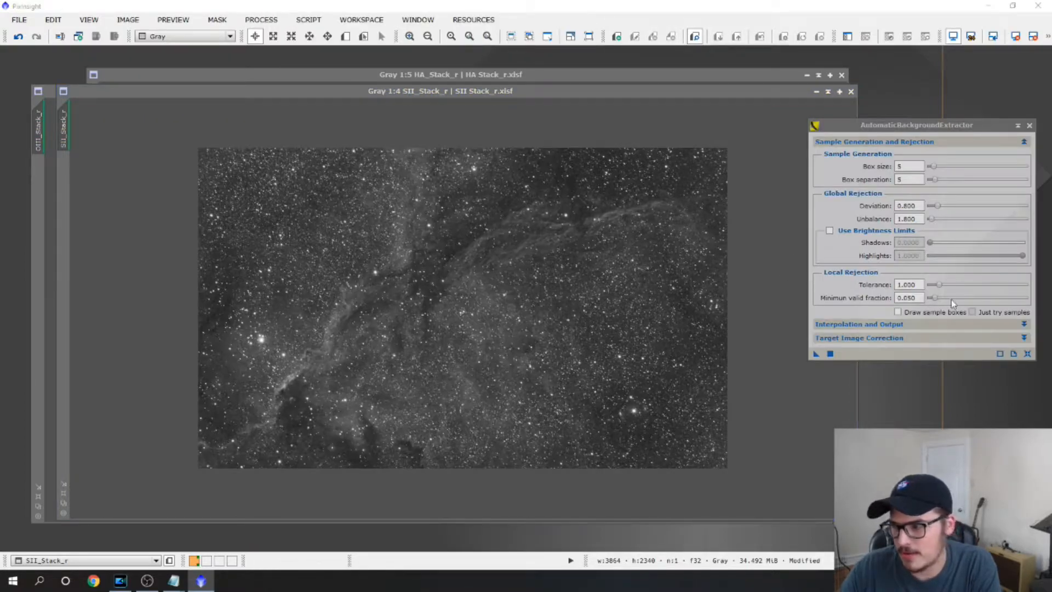
Set the AutomaticBackgroundExtractor's target image correction to Subtraction and run it on SII_Stack_r
{"action": "left_click", "coordinate": [900, 338]}
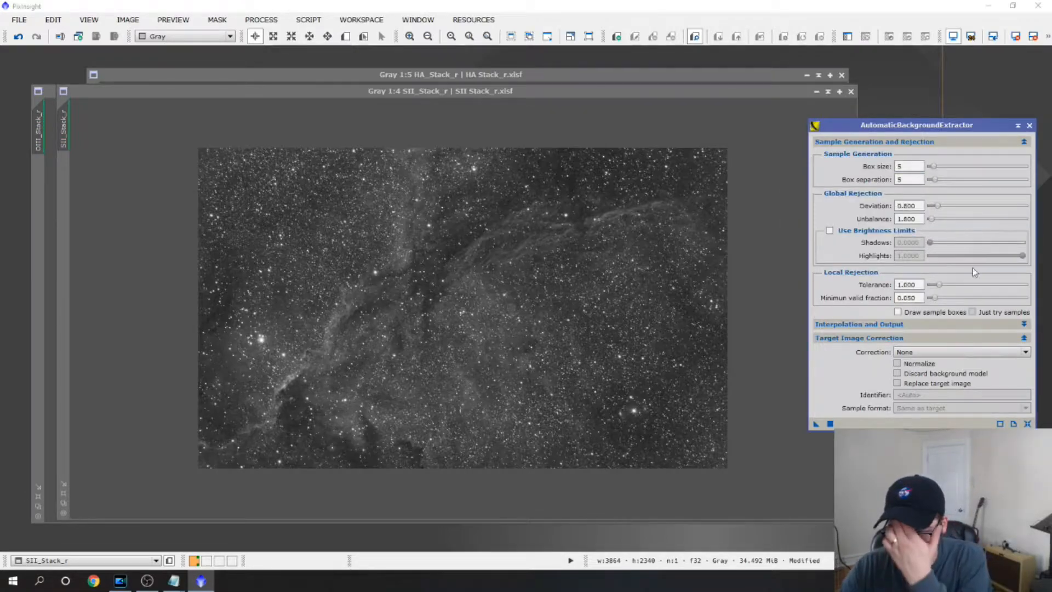
{"action": "left_click", "coordinate": [912, 353]}
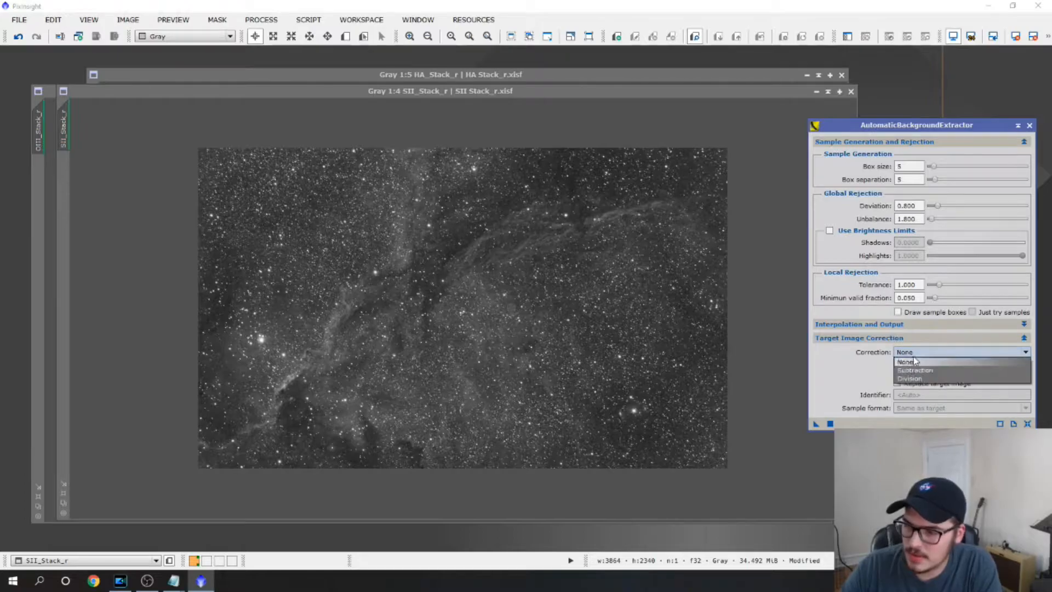
{"action": "left_click", "coordinate": [924, 375]}
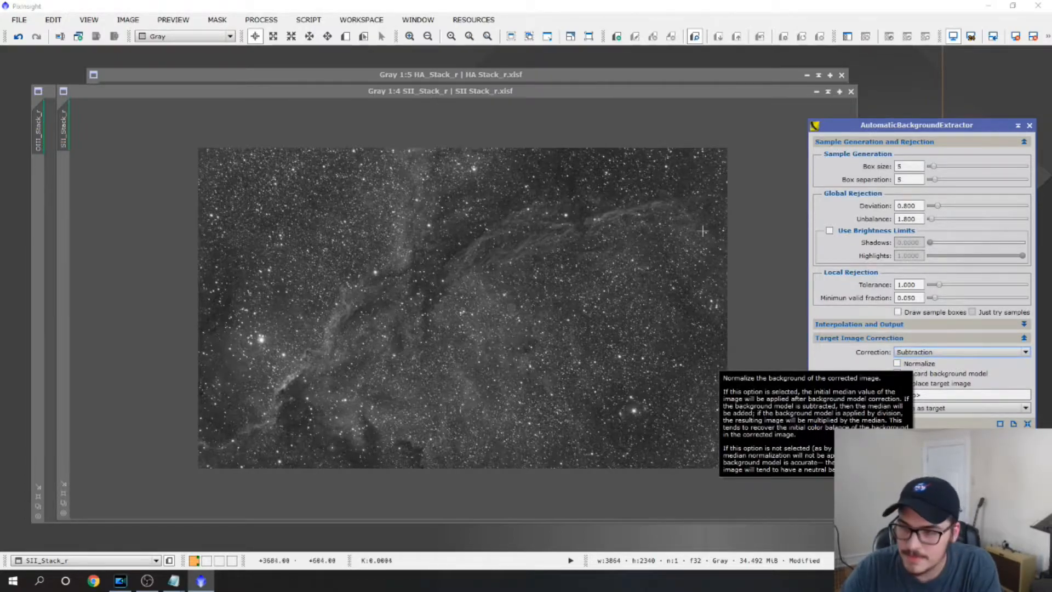
{"action": "left_click_drag", "start_coordinate": [383, 92], "coordinate": [354, 83]}
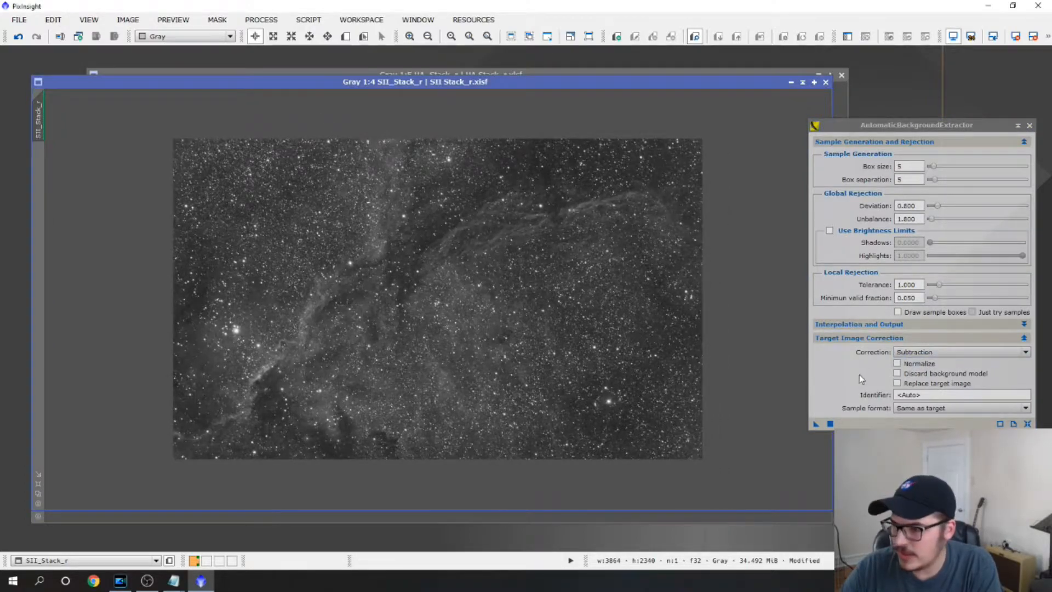
{"action": "left_click", "coordinate": [830, 424]}
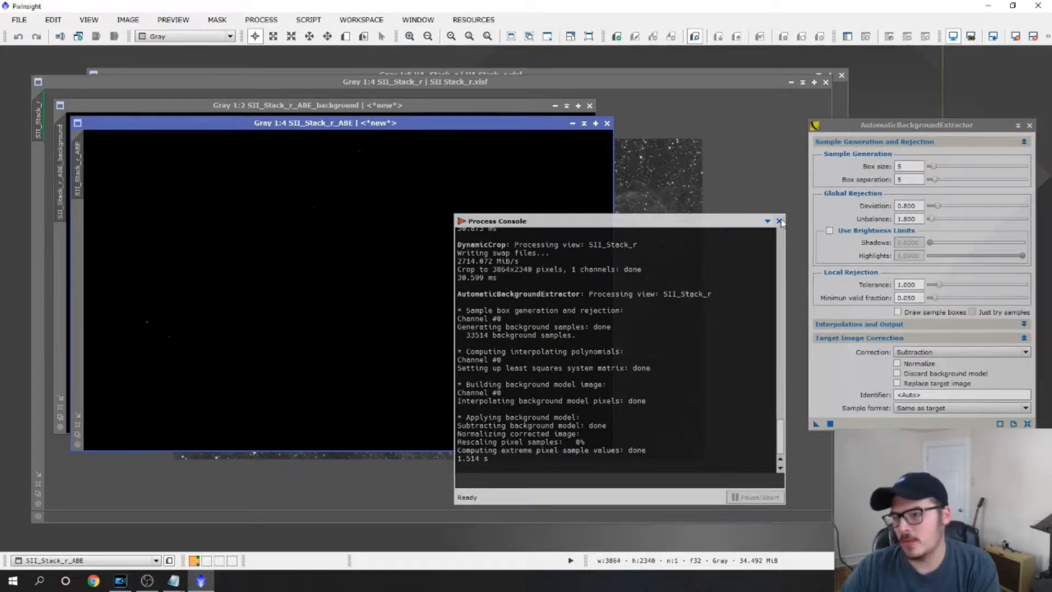
Inspect the extracted SII background model with an automatic screen stretch and close it, keeping Subtraction as the correction
{"action": "left_click_drag", "start_coordinate": [472, 124], "coordinate": [621, 156]}
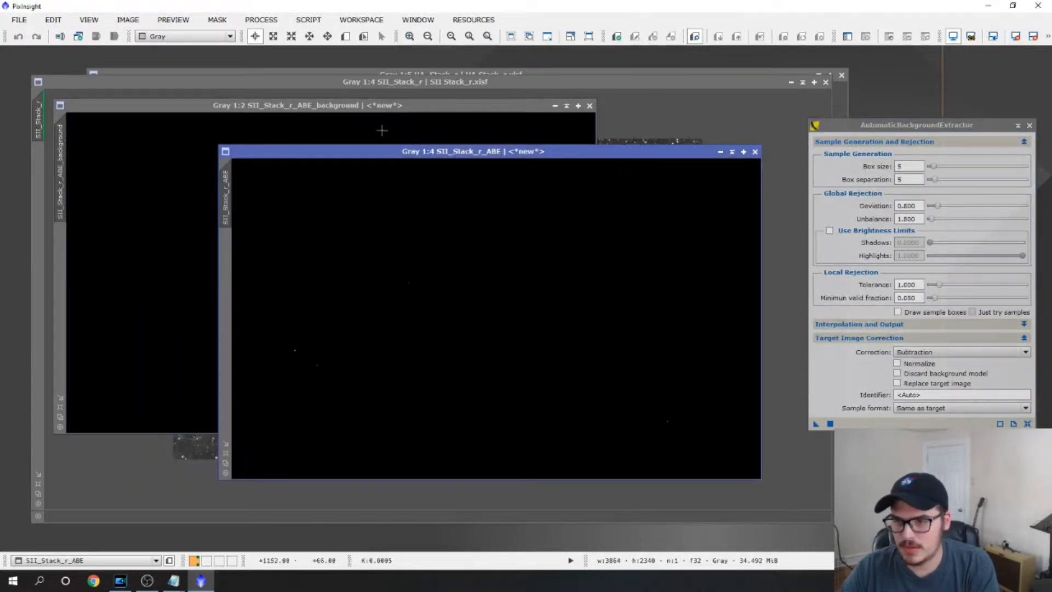
{"action": "left_click", "coordinate": [248, 109]}
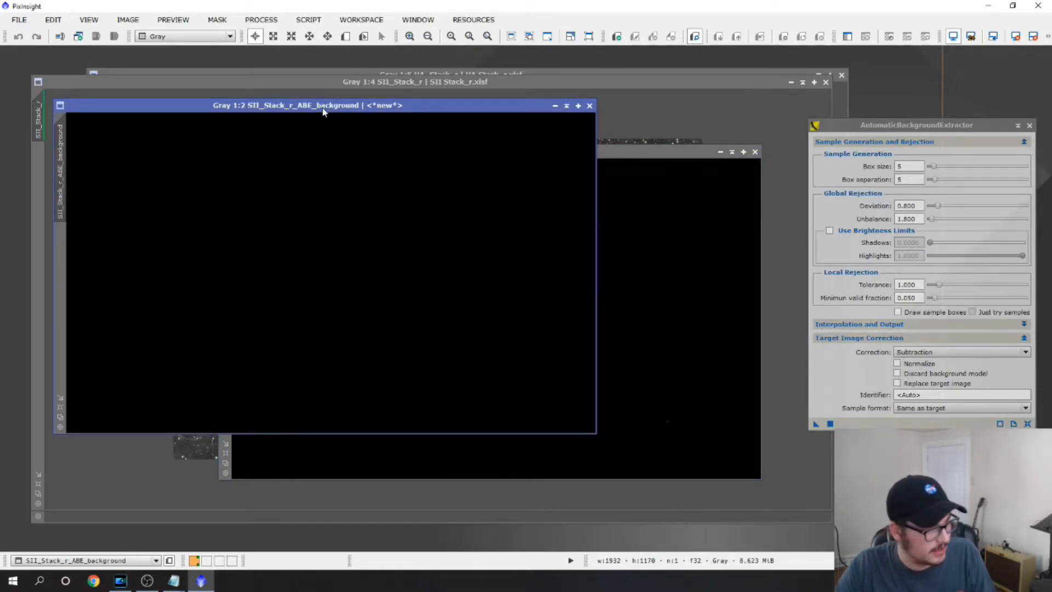
{"action": "key", "text": "ctrl+a"}
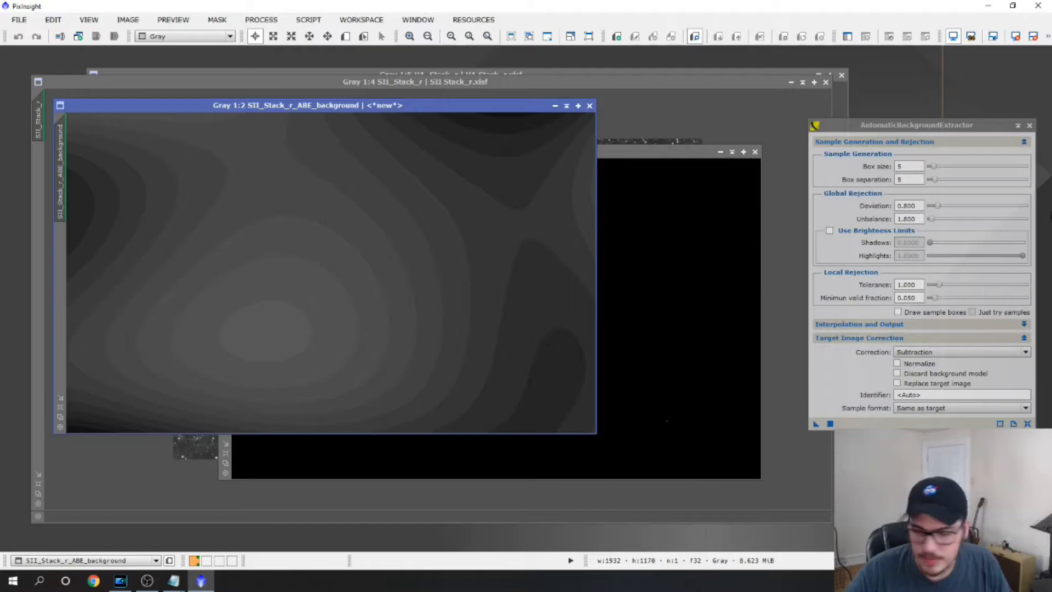
{"action": "left_click", "coordinate": [936, 353]}
{"action": "left_click", "coordinate": [936, 355]}
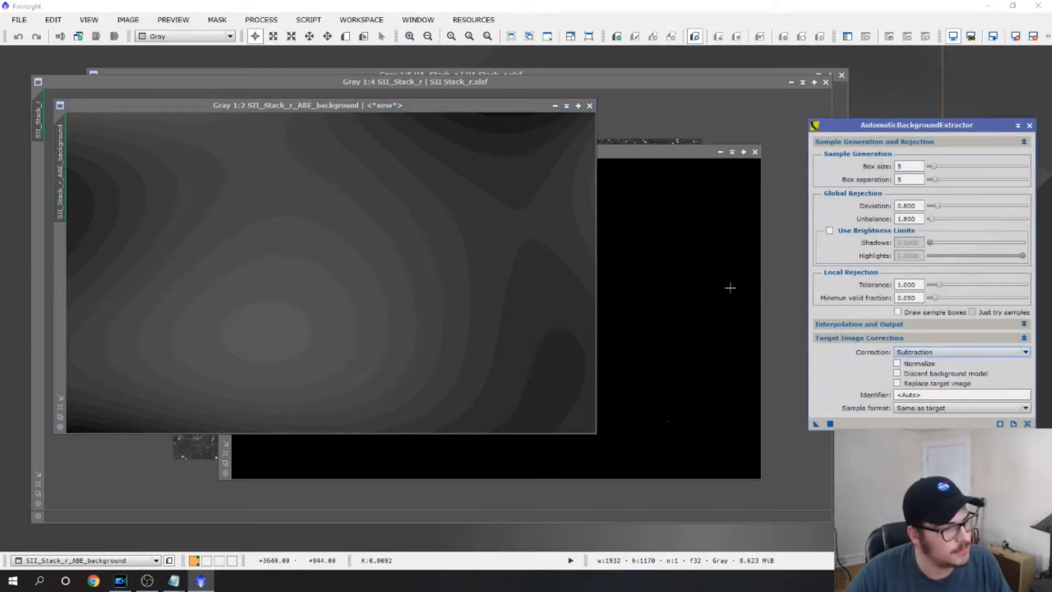
{"action": "left_click", "coordinate": [590, 105]}
Auto-stretch the background-corrected SII image and arrange it beside the original SII stack for comparison
{"action": "left_click_drag", "start_coordinate": [545, 152], "coordinate": [495, 140]}
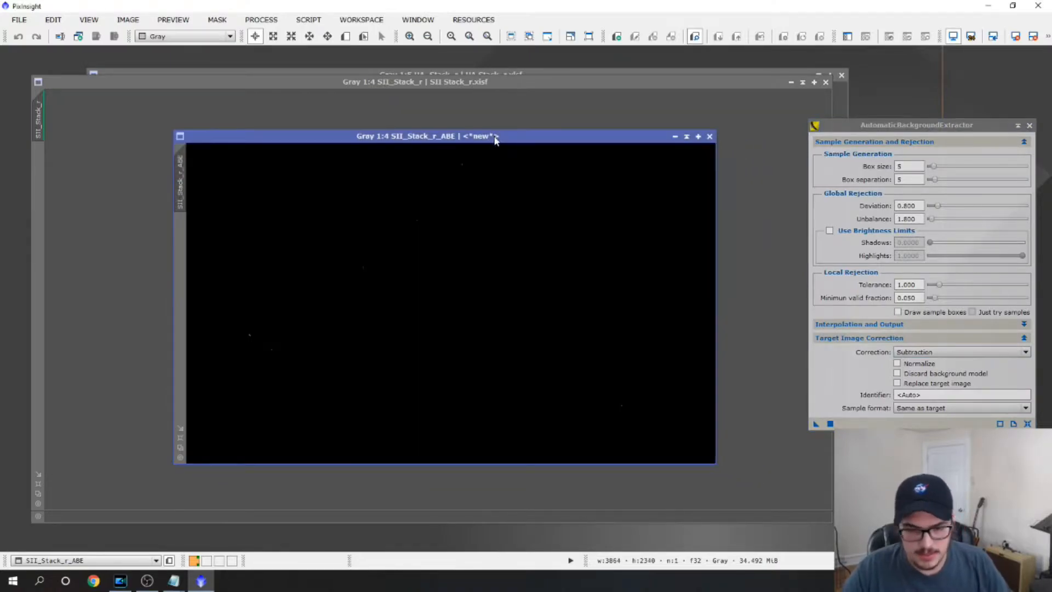
{"action": "key", "text": "ctrl+a"}
{"action": "key", "text": "ctrl+minus"}
{"action": "left_click_drag", "start_coordinate": [482, 142], "coordinate": [726, 104]}
{"action": "left_click_drag", "start_coordinate": [539, 82], "coordinate": [420, 62]}
{"action": "left_click_drag", "start_coordinate": [728, 100], "coordinate": [691, 94]}
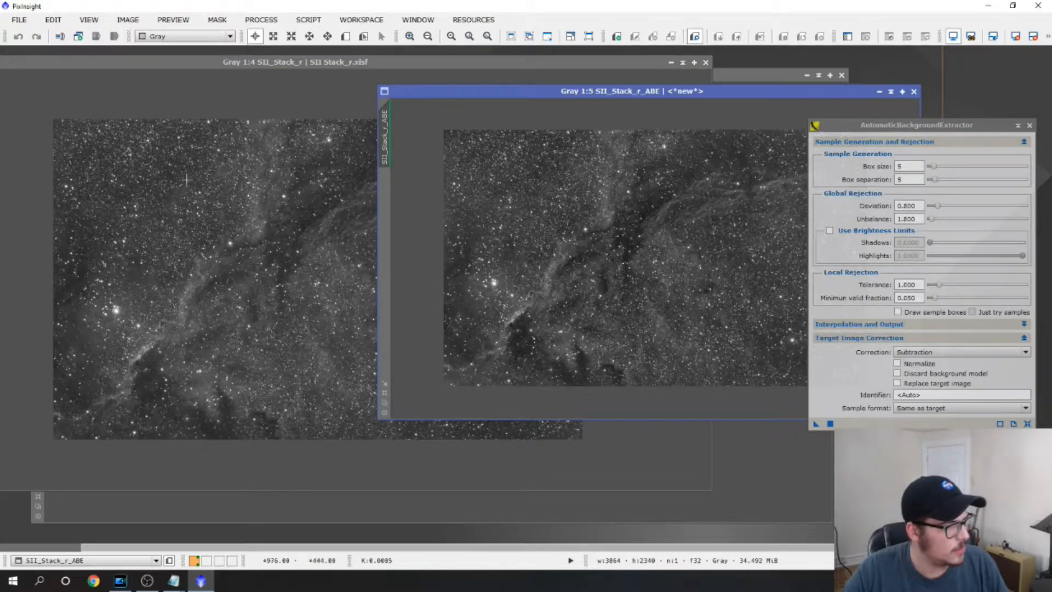
Close the original SII_Stack_r without saving and park the corrected SII image as an icon in the workspace's upper corner
{"action": "left_click", "coordinate": [515, 60]}
{"action": "left_click", "coordinate": [706, 62]}
{"action": "left_click", "coordinate": [508, 318]}
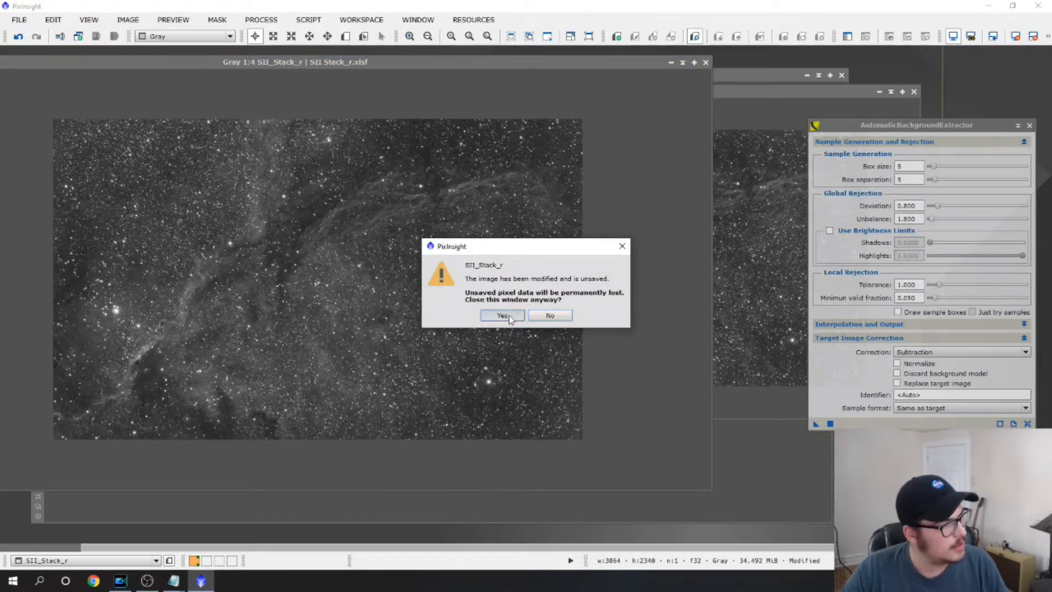
{"action": "left_click", "coordinate": [878, 91]}
{"action": "left_click_drag", "start_coordinate": [684, 259], "coordinate": [967, 61]}
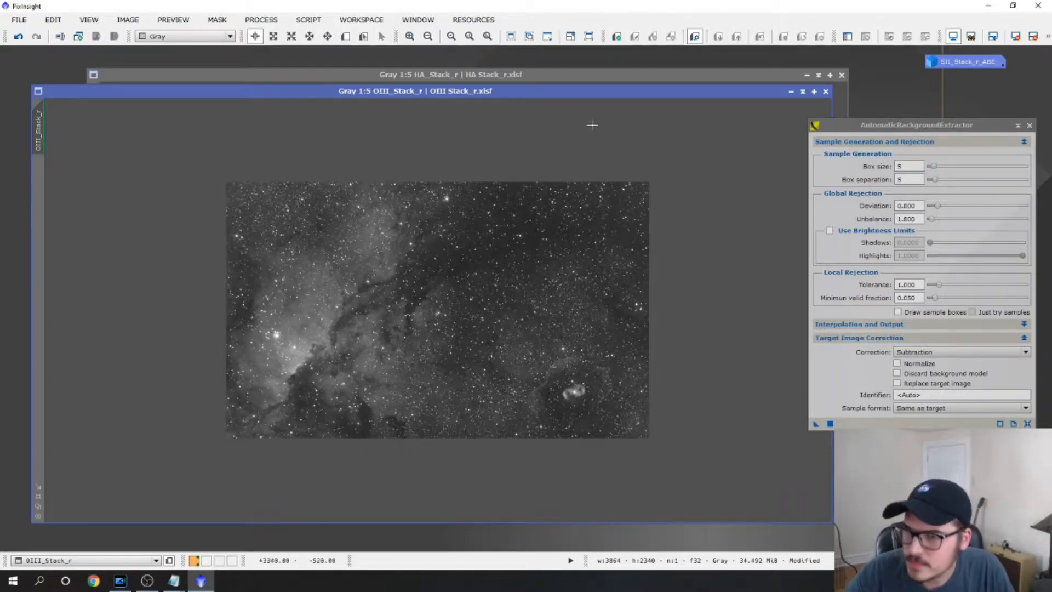
Run AutomaticBackgroundExtractor with Subtraction correction on OIII_Stack_r and close the extracted background model
{"action": "left_click_drag", "start_coordinate": [485, 94], "coordinate": [471, 87]}
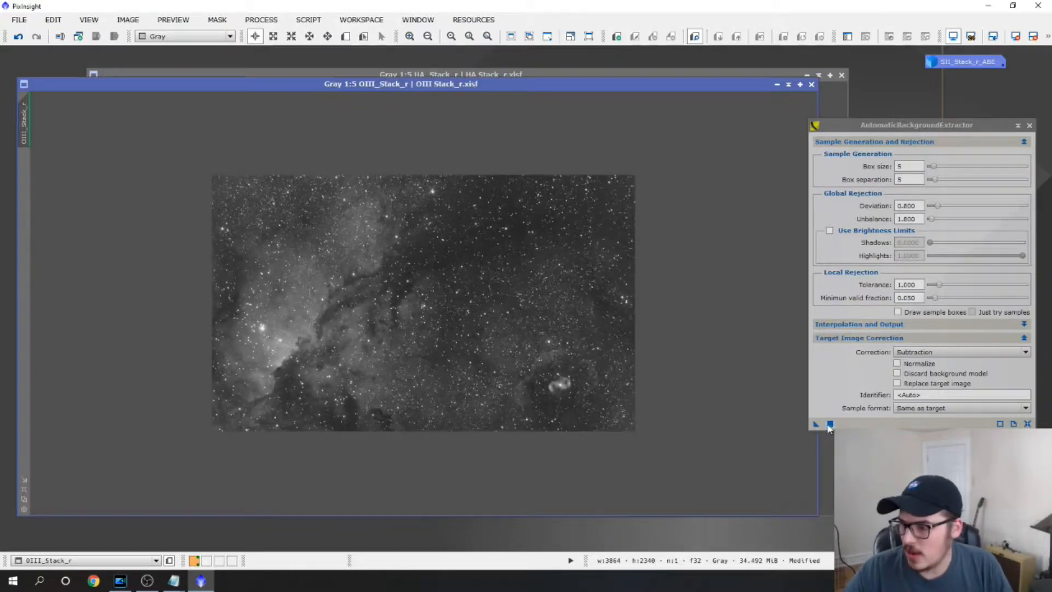
{"action": "left_click", "coordinate": [830, 424]}
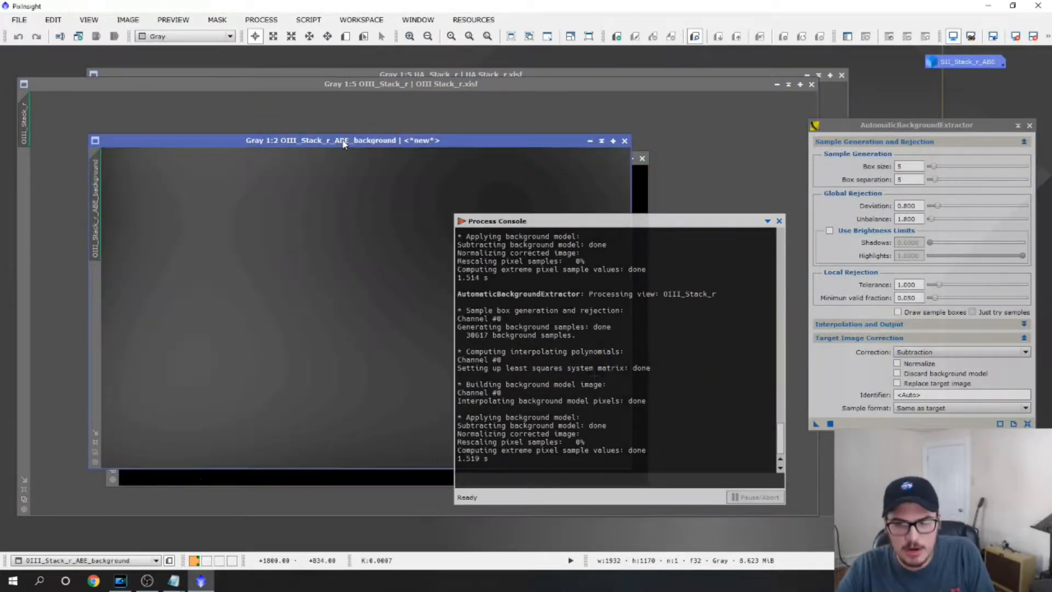
{"action": "left_click", "coordinate": [779, 222]}
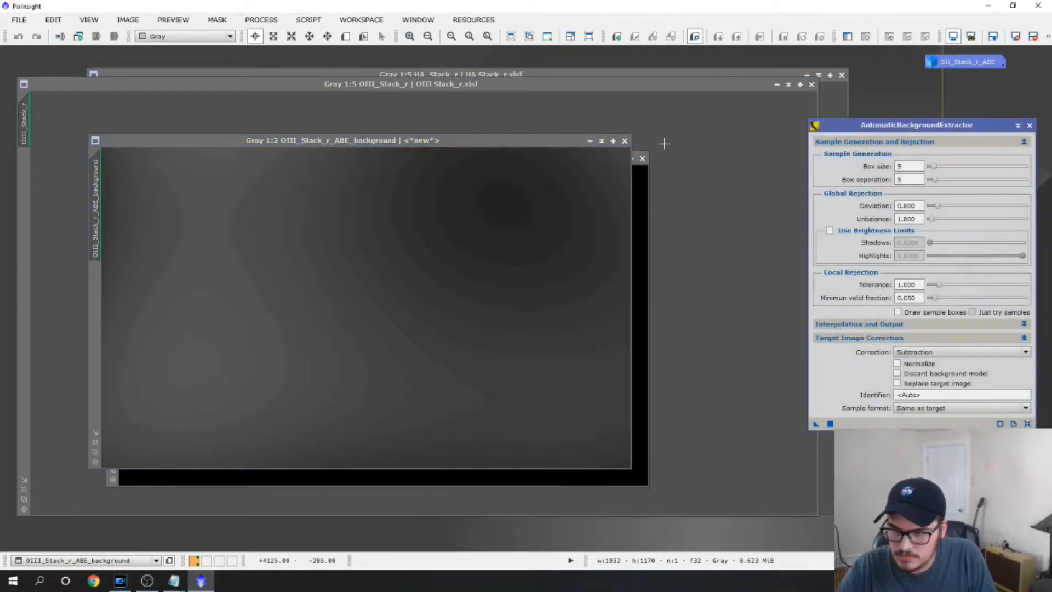
{"action": "left_click", "coordinate": [624, 141]}
Arrange the background-corrected OIII image beside the original OIII stack for comparison, with the extractor dialog out of the way
{"action": "scroll", "coordinate": [609, 194], "scroll_direction": "down", "scroll_amount": 1}
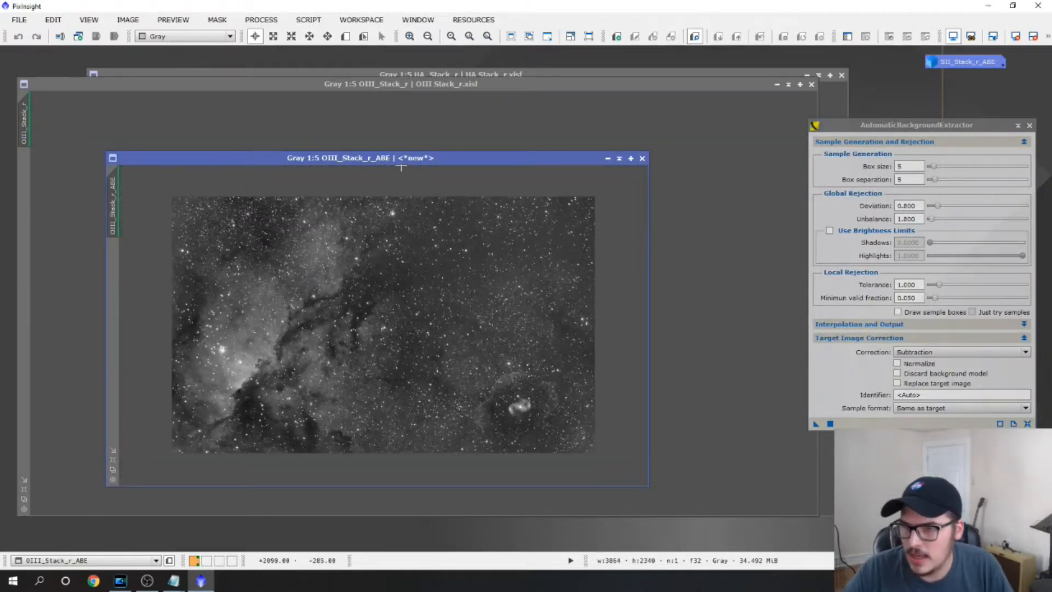
{"action": "left_click_drag", "start_coordinate": [399, 158], "coordinate": [706, 112]}
{"action": "left_click_drag", "start_coordinate": [402, 84], "coordinate": [243, 61]}
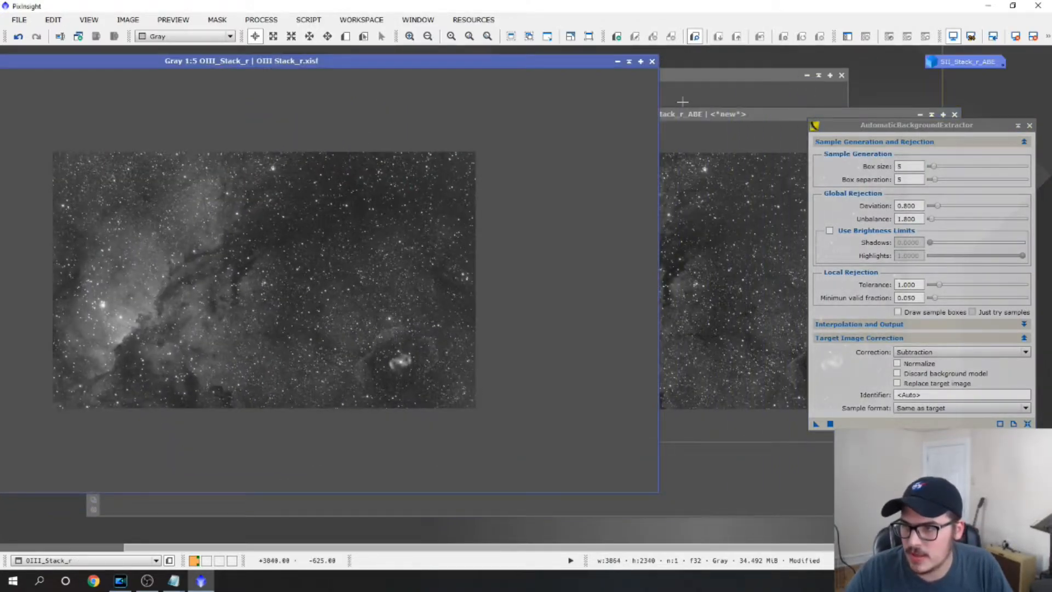
{"action": "left_click", "coordinate": [689, 117]}
{"action": "left_click_drag", "start_coordinate": [688, 118], "coordinate": [689, 105]}
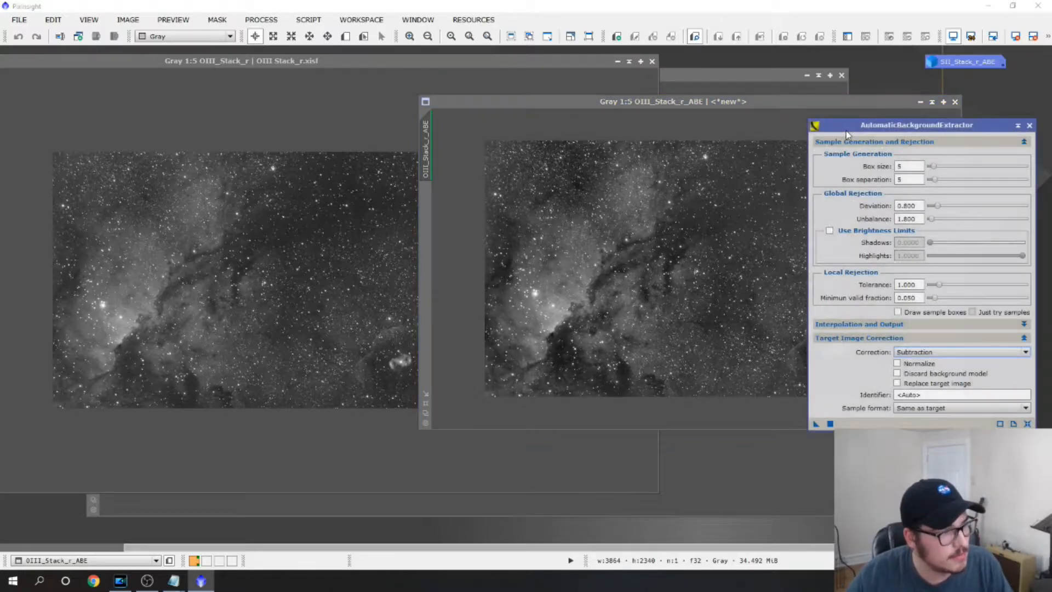
{"action": "left_click_drag", "start_coordinate": [845, 132], "coordinate": [861, 122]}
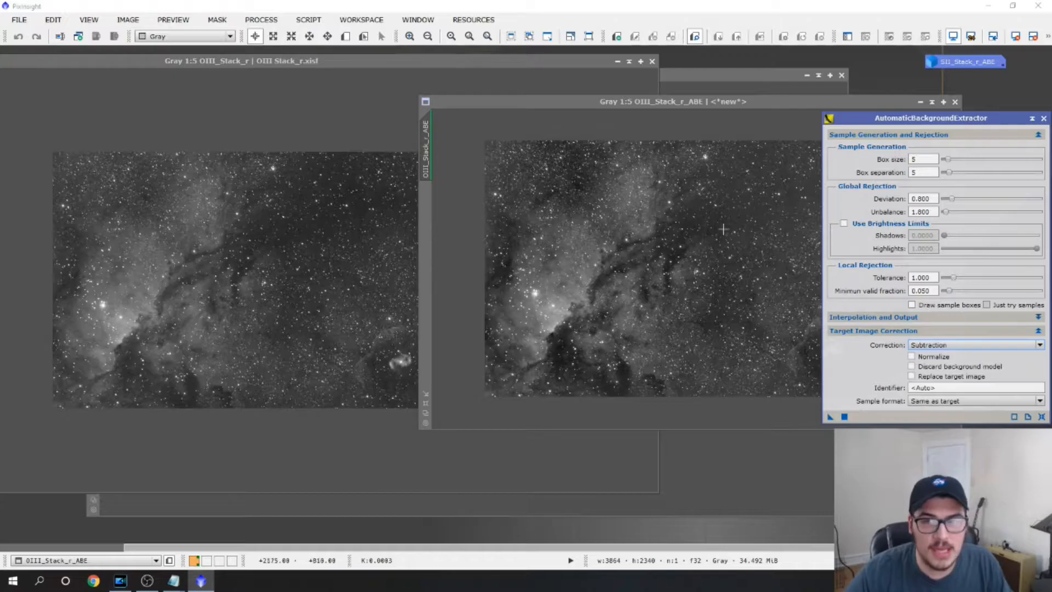
Close the original OIII_Stack_r without saving and iconize the corrected OIII image alongside the SII icon
{"action": "left_click", "coordinate": [305, 70]}
{"action": "left_click", "coordinate": [651, 61]}
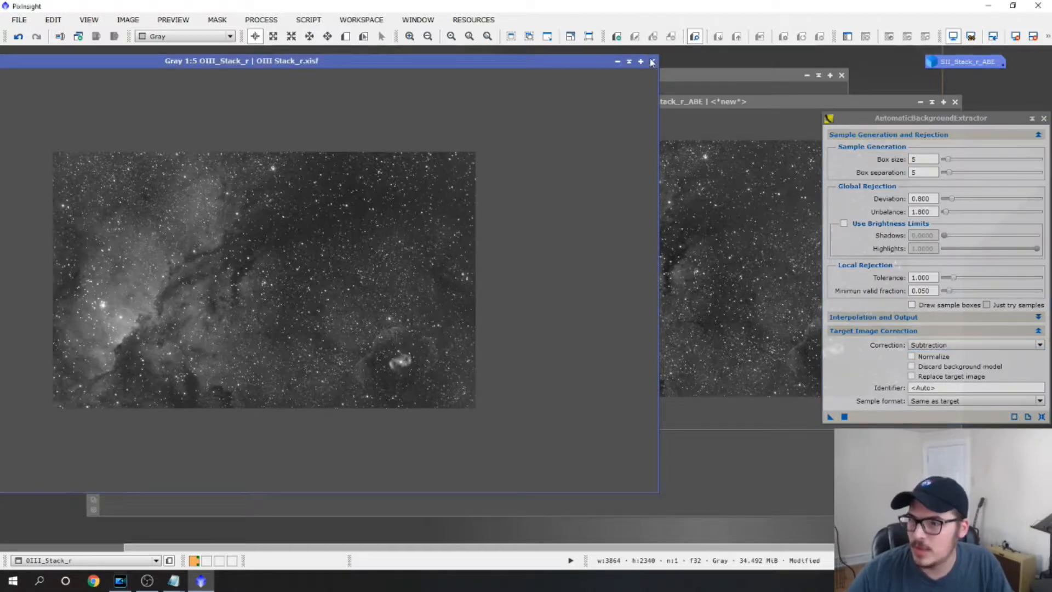
{"action": "left_click", "coordinate": [500, 322]}
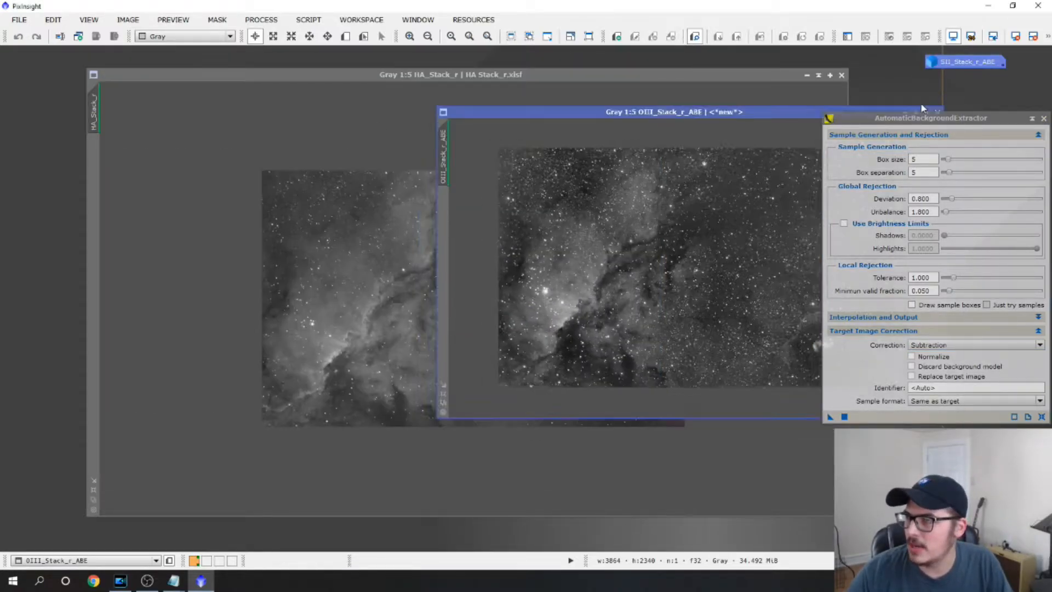
{"action": "left_click", "coordinate": [920, 102]}
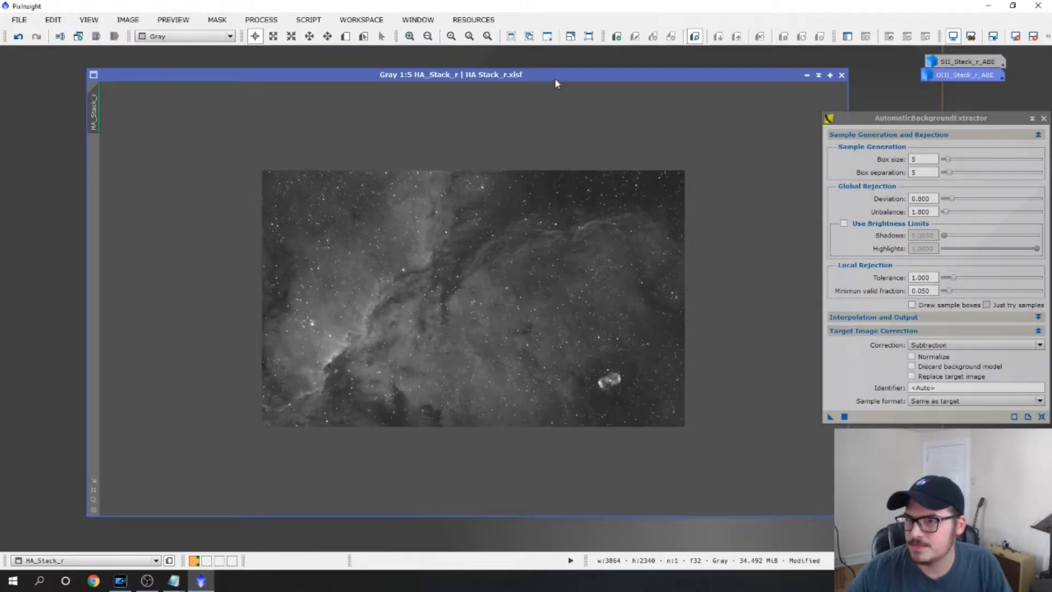
Run AutomaticBackgroundExtractor with Subtraction correction on HA_Stack_r and close the extracted background model
{"action": "left_click_drag", "start_coordinate": [557, 74], "coordinate": [500, 62]}
{"action": "left_click", "coordinate": [844, 416]}
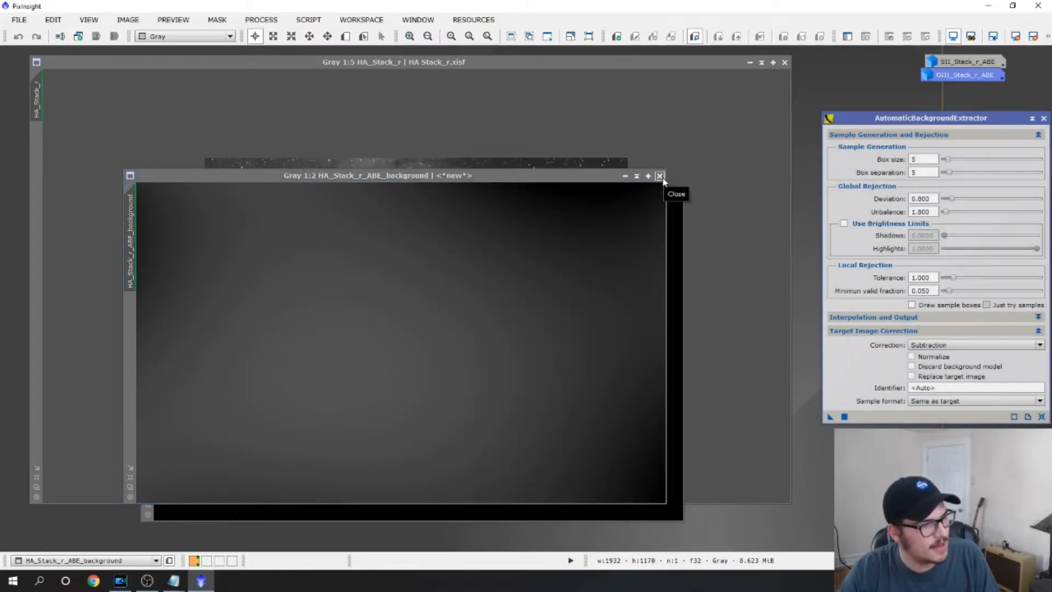
{"action": "left_click", "coordinate": [660, 175]}
Arrange the background-corrected HA image beside the original HA stack for comparison
{"action": "left_click_drag", "start_coordinate": [516, 191], "coordinate": [489, 132]}
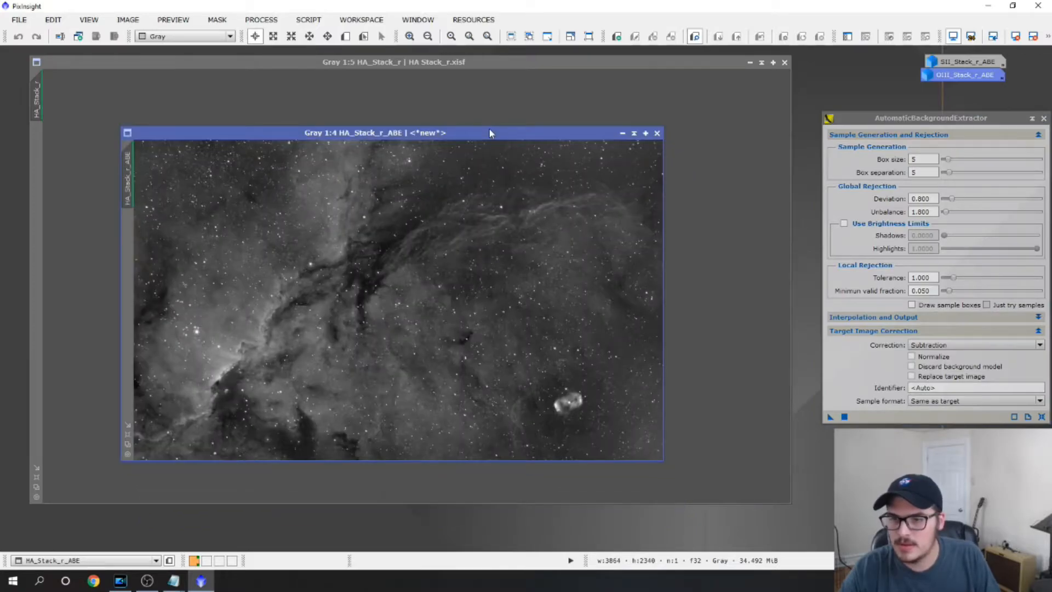
{"action": "scroll", "coordinate": [488, 221], "scroll_direction": "down", "scroll_amount": 1}
{"action": "left_click_drag", "start_coordinate": [418, 134], "coordinate": [738, 117]}
{"action": "left_click_drag", "start_coordinate": [445, 63], "coordinate": [315, 60]}
{"action": "left_click_drag", "start_coordinate": [734, 115], "coordinate": [644, 107]}
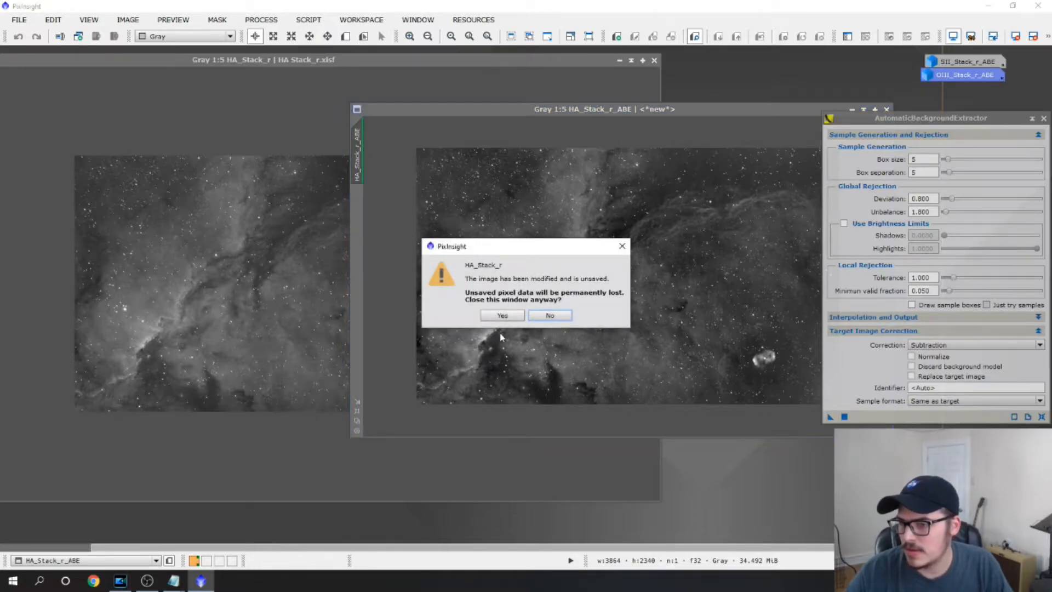
Close the original HA_Stack_r without saving and iconize the corrected HA image
{"action": "left_click", "coordinate": [503, 314]}
{"action": "left_click", "coordinate": [852, 109]}
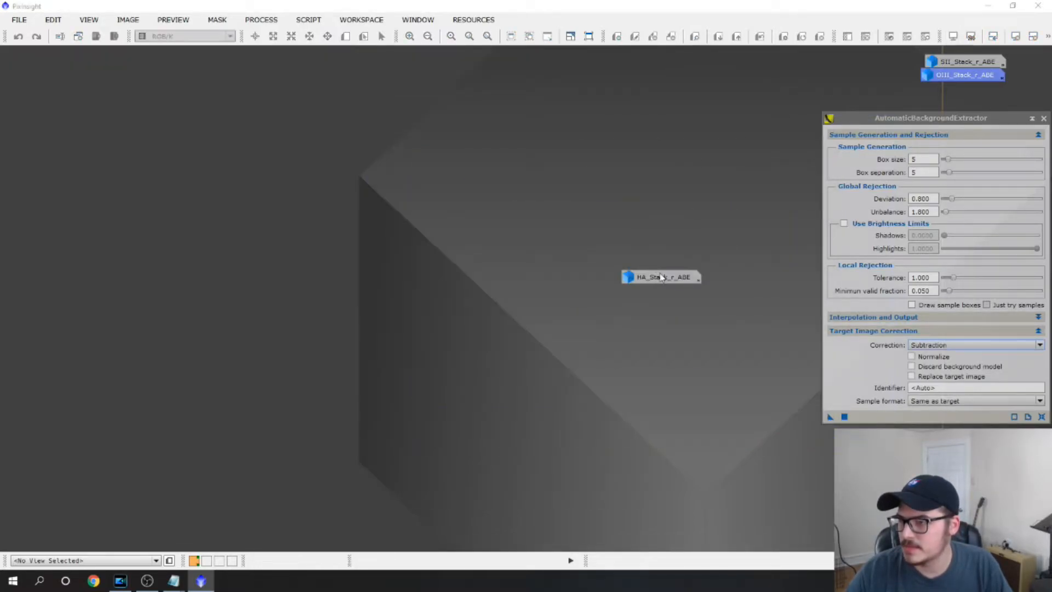
Close the AutomaticBackgroundExtractor window and view the available background modelization processes without starting one
{"action": "left_click_drag", "start_coordinate": [956, 119], "coordinate": [404, 120]}
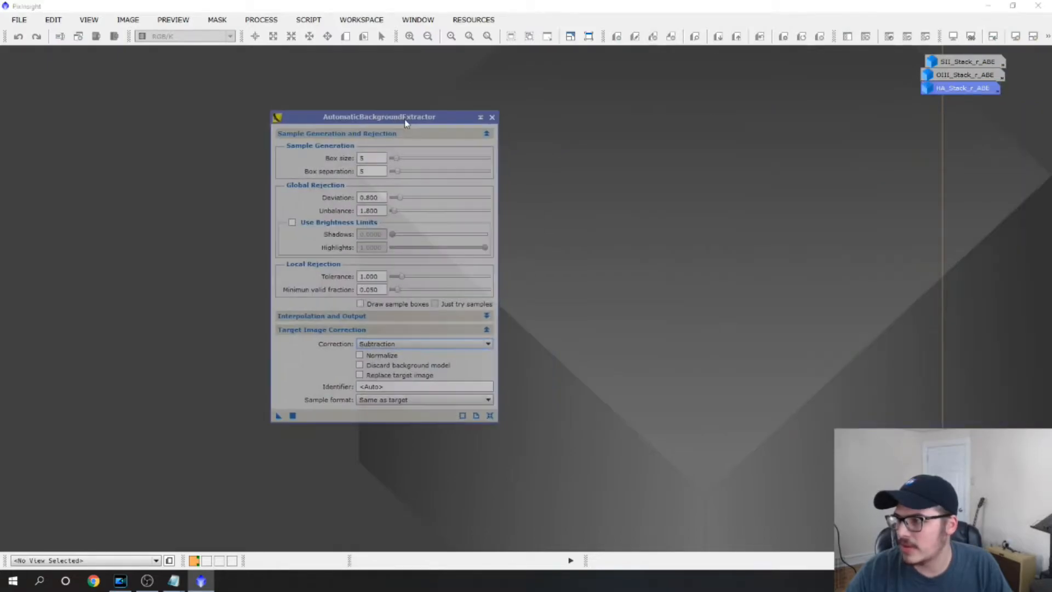
{"action": "left_click", "coordinate": [492, 117]}
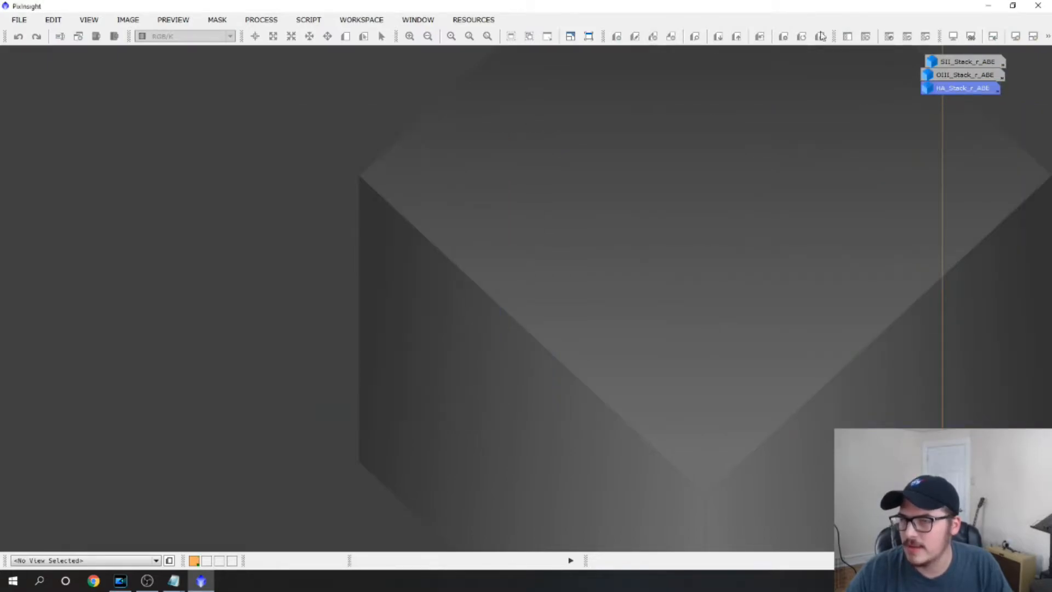
{"action": "left_click", "coordinate": [261, 20]}
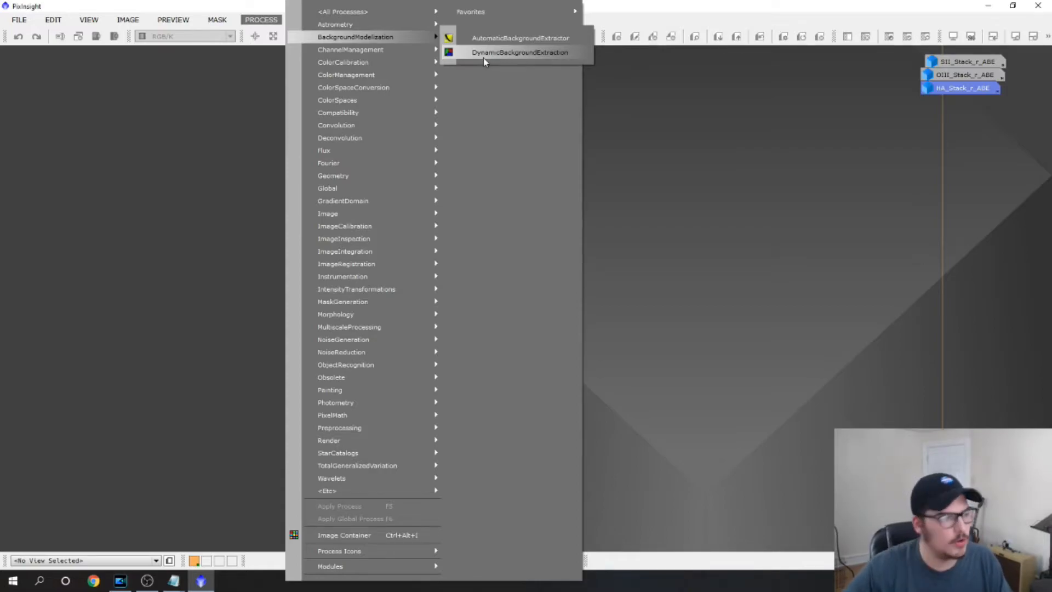
{"action": "left_click", "coordinate": [814, 111]}
Restore the iconized HA, OIII and SII background-corrected images and arrange their windows so all three are accessible
{"action": "double_click", "coordinate": [956, 88]}
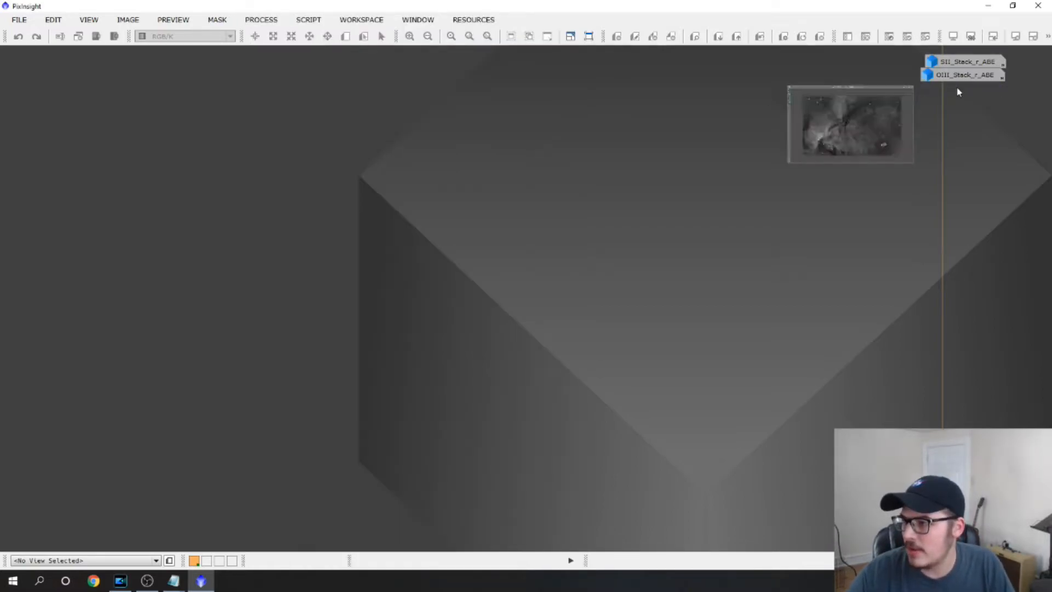
{"action": "double_click", "coordinate": [958, 76]}
{"action": "double_click", "coordinate": [957, 63]}
{"action": "left_click_drag", "start_coordinate": [654, 96], "coordinate": [336, 78]}
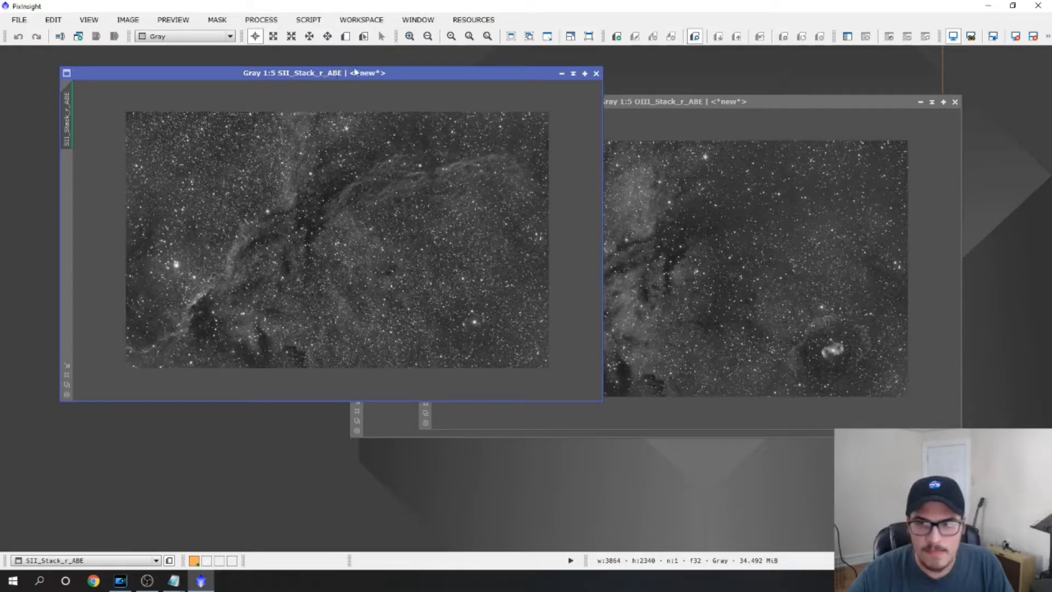
{"action": "left_click", "coordinate": [622, 113]}
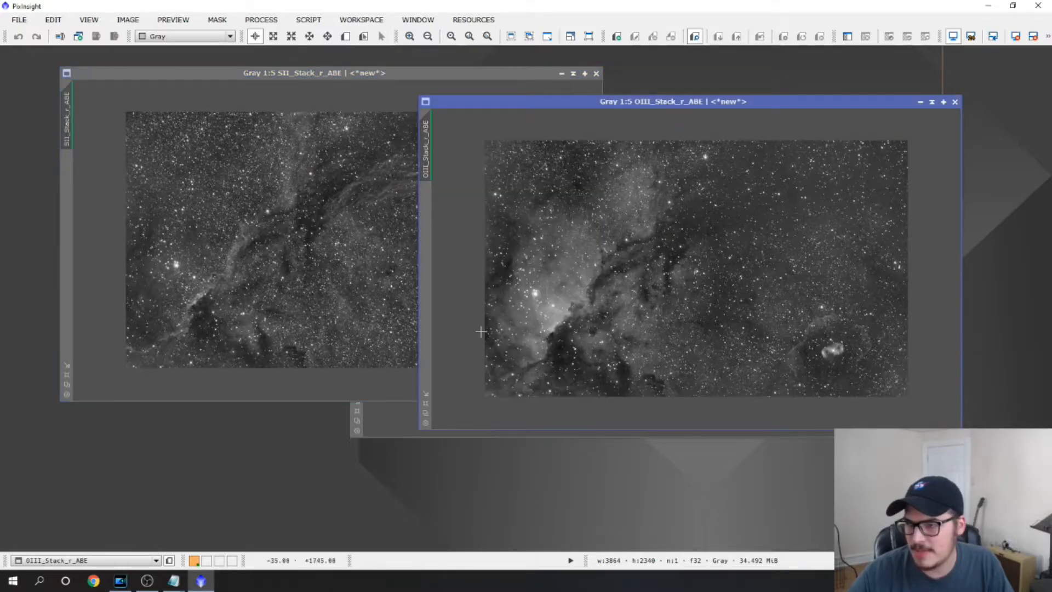
{"action": "left_click", "coordinate": [399, 408]}
{"action": "left_click_drag", "start_coordinate": [579, 112], "coordinate": [399, 188]}
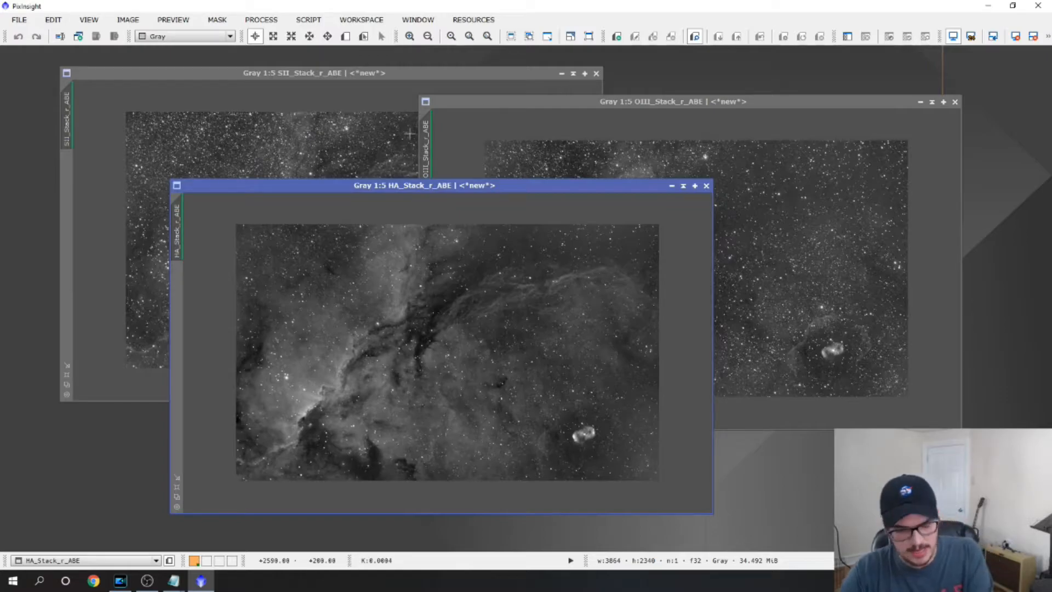
Toggle the screen stretch off and back on for the HA, OIII and SII images to compare linear and stretched views
{"action": "key", "text": "F12"}
{"action": "key", "text": "ctrl+a"}
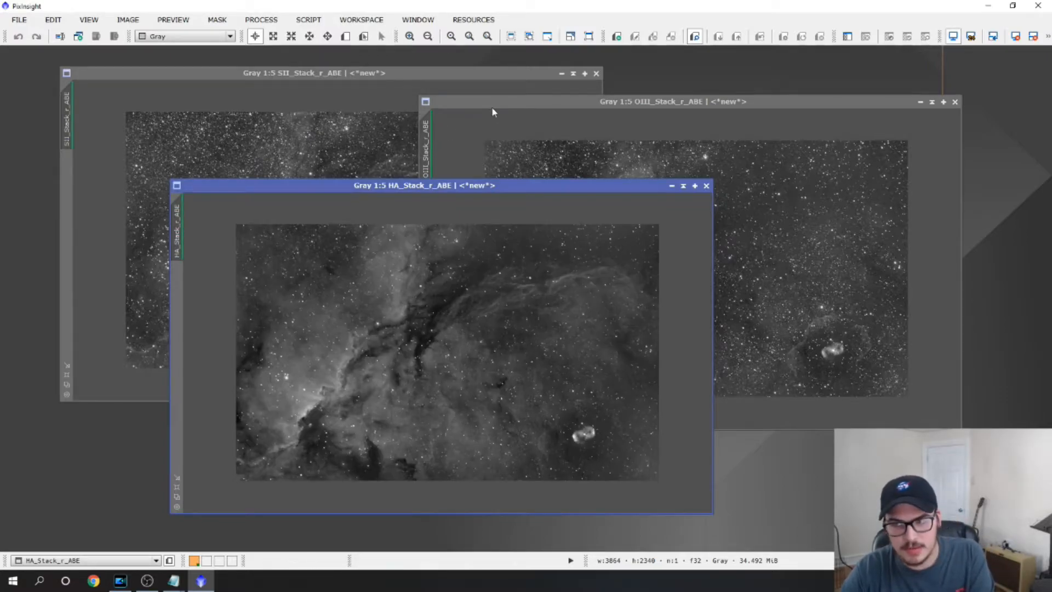
{"action": "left_click", "coordinate": [495, 100]}
{"action": "key", "text": "F12"}
{"action": "key", "text": "ctrl+a"}
{"action": "left_click", "coordinate": [362, 74]}
{"action": "key", "text": "F12"}
{"action": "key", "text": "F12"}
{"action": "key", "text": "F12"}
{"action": "key", "text": "F12"}
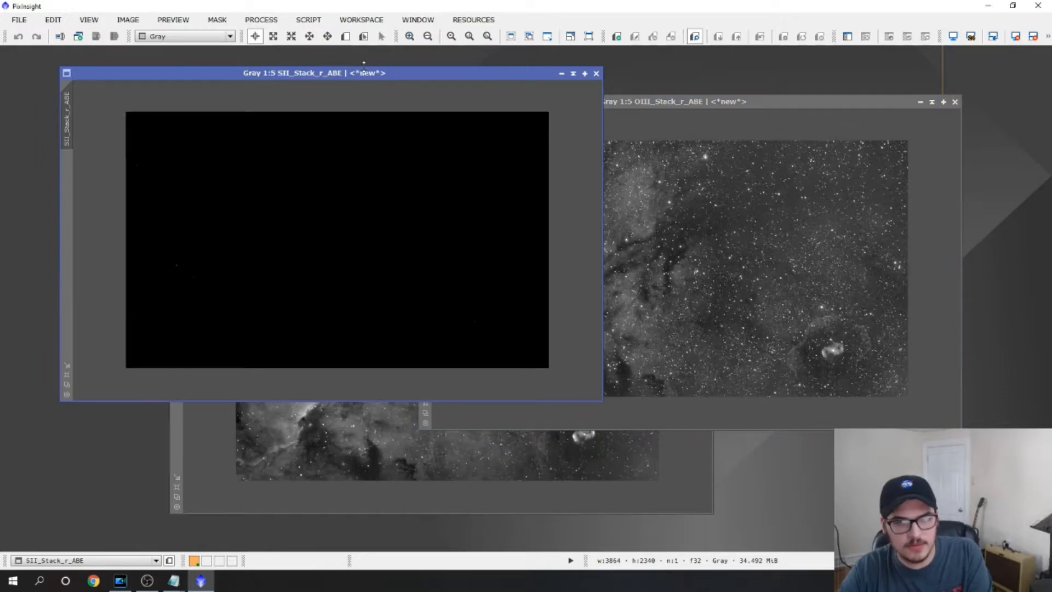
{"action": "key", "text": "F12"}
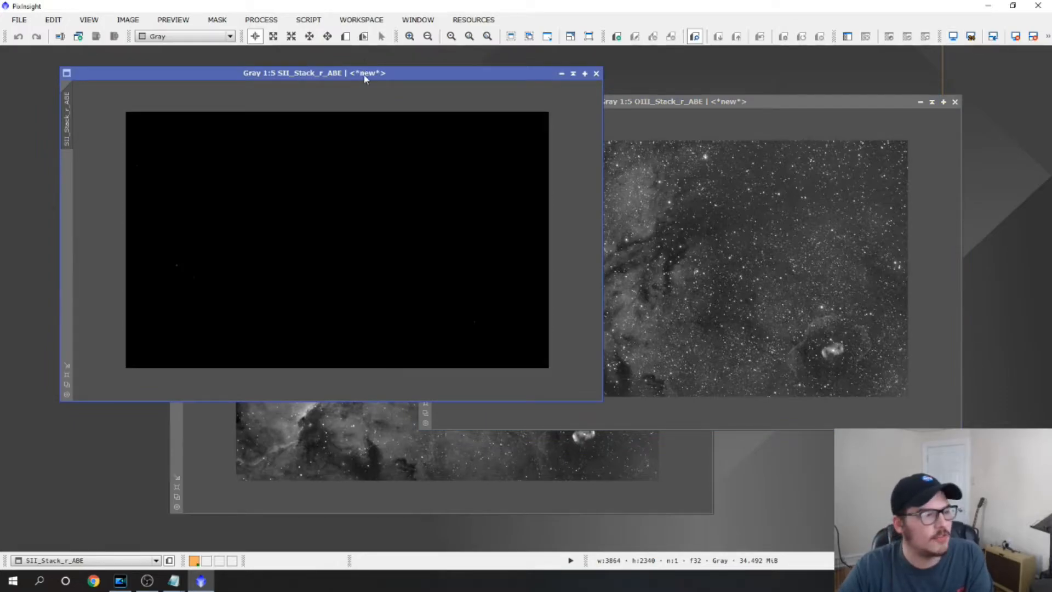
{"action": "key", "text": "F12"}
Switch to the "new best workflow" notes in Notepad, examine the repeated ABE tip and the EZ DeNoise entry, and minimize the notes
{"action": "left_click", "coordinate": [173, 581]}
{"action": "left_click", "coordinate": [219, 538]}
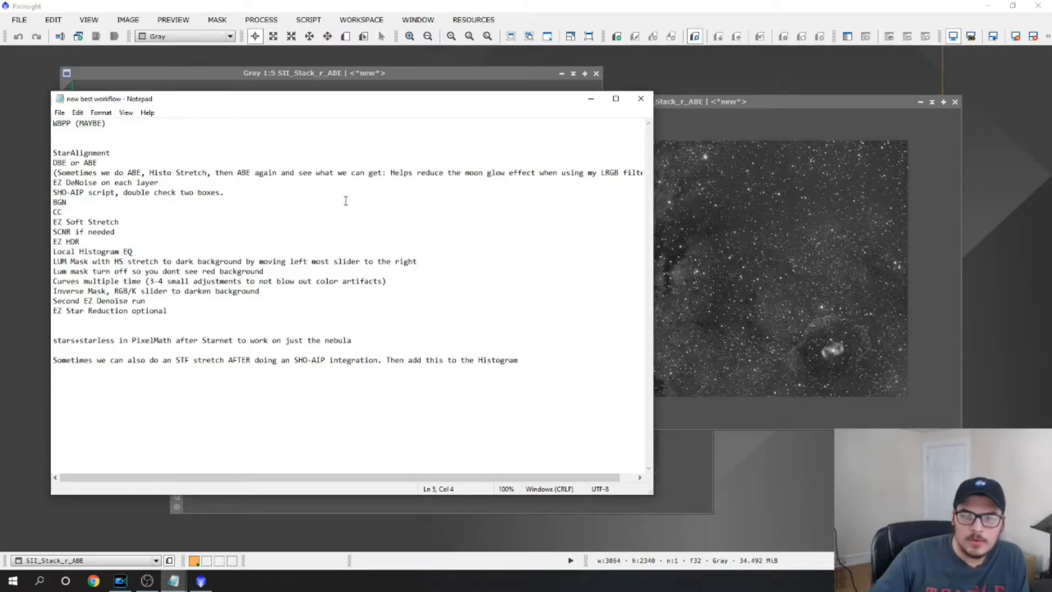
{"action": "left_click", "coordinate": [178, 152]}
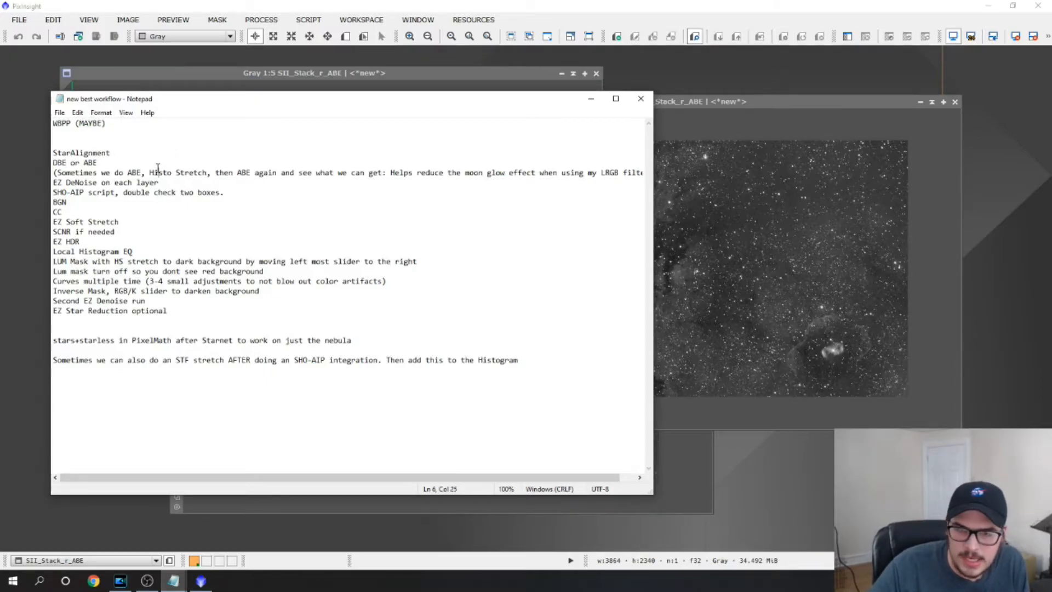
{"action": "left_click_drag", "start_coordinate": [57, 173], "coordinate": [248, 182]}
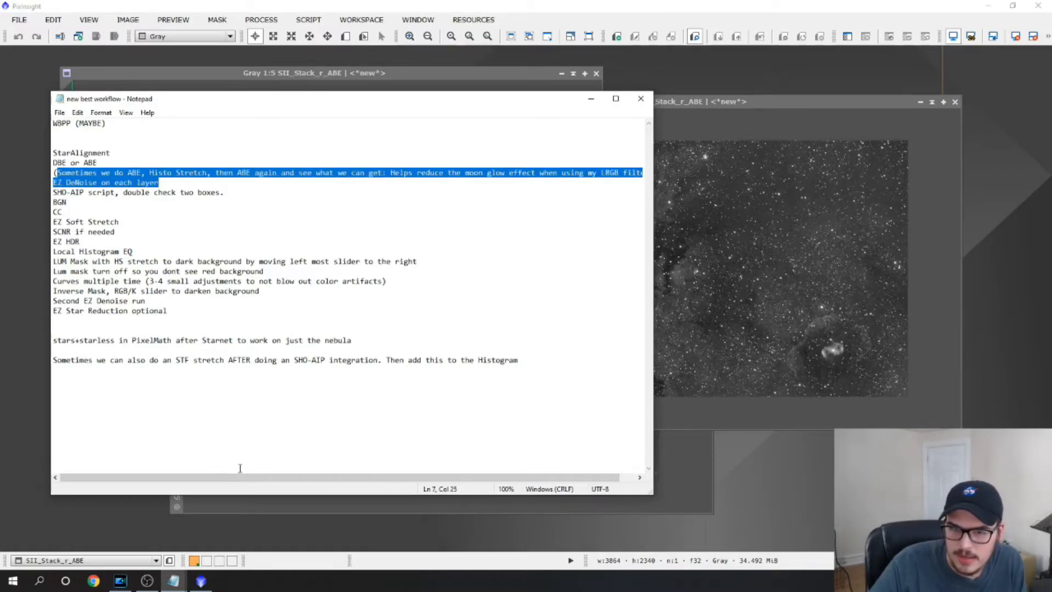
{"action": "left_click", "coordinate": [171, 181]}
{"action": "left_click_drag", "start_coordinate": [53, 172], "coordinate": [327, 176]}
{"action": "left_click", "coordinate": [326, 175]}
{"action": "left_click_drag", "start_coordinate": [202, 172], "coordinate": [454, 180]}
{"action": "left_click", "coordinate": [457, 173]}
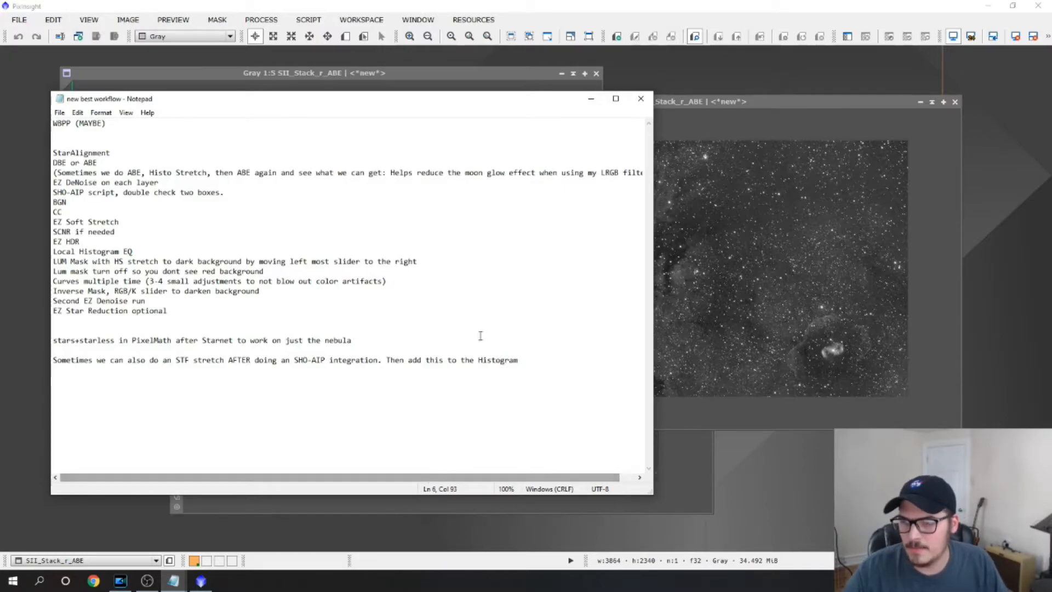
{"action": "left_click_drag", "start_coordinate": [433, 172], "coordinate": [618, 166]}
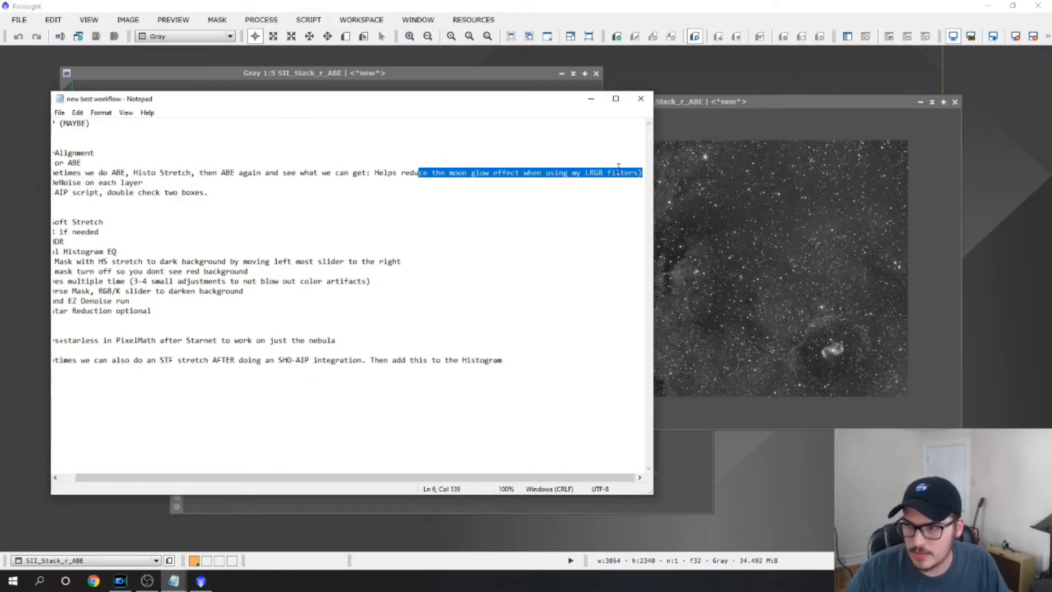
{"action": "left_click", "coordinate": [612, 171]}
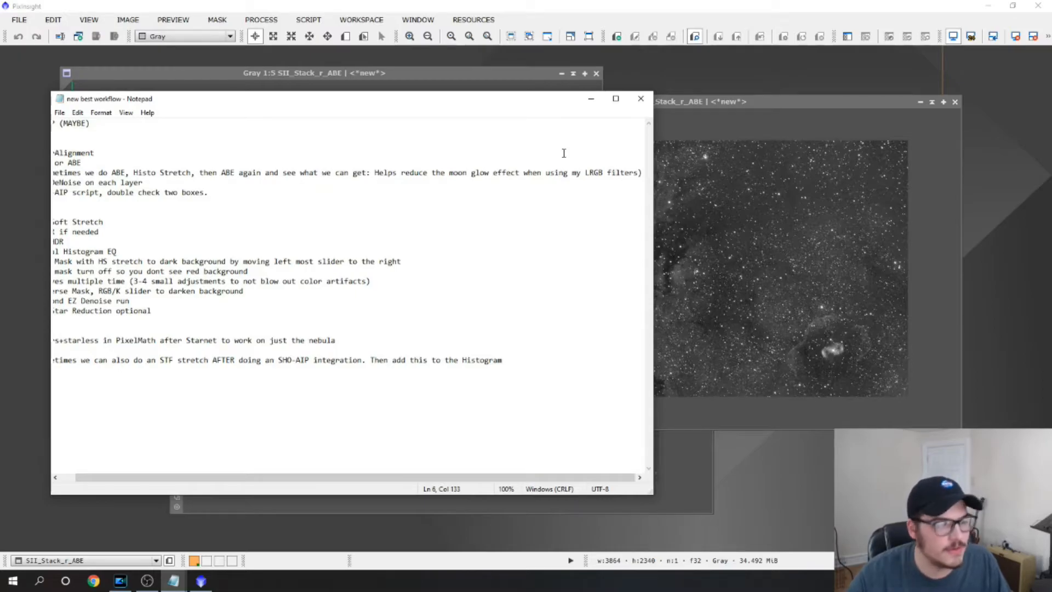
{"action": "left_click_drag", "start_coordinate": [352, 478], "coordinate": [209, 470]}
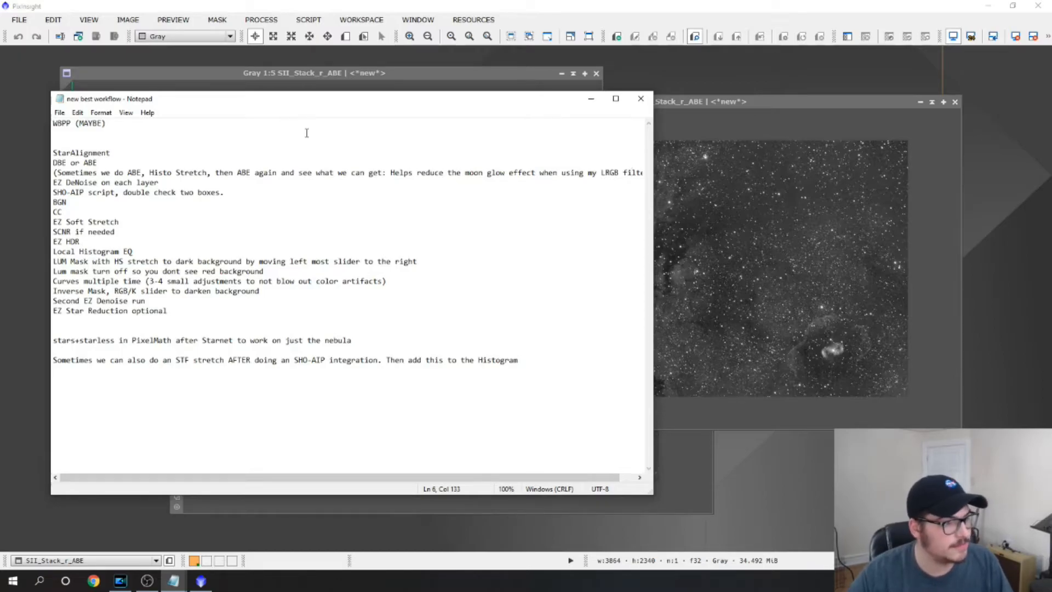
{"action": "left_click_drag", "start_coordinate": [53, 182], "coordinate": [165, 186]}
{"action": "left_click", "coordinate": [590, 99]}
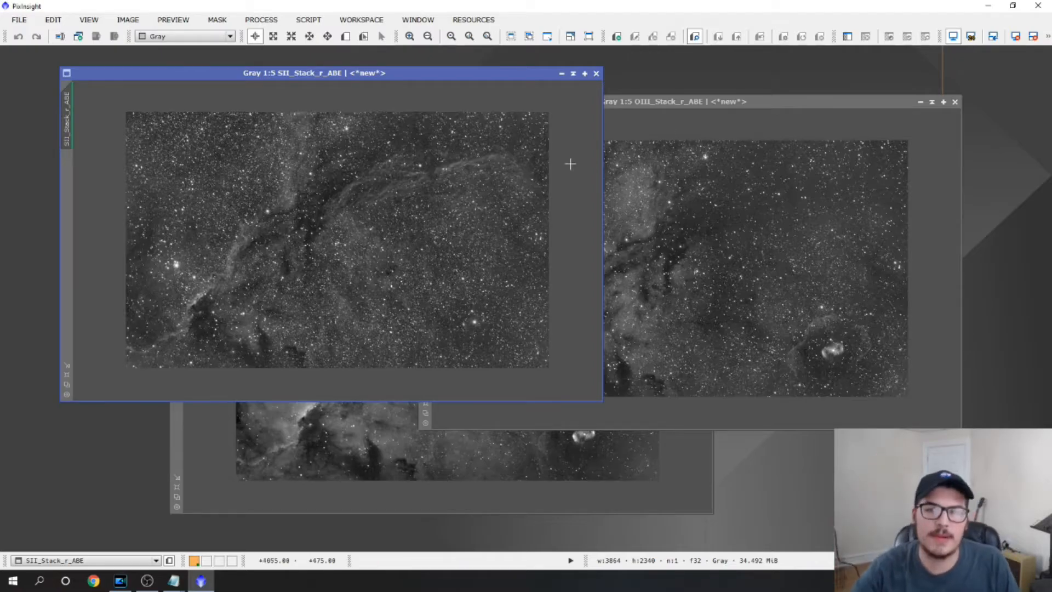
Launch the EZ Denoise script from the EZ Processing Suite and acknowledge its disclaimer
{"action": "left_click", "coordinate": [361, 20]}
{"action": "mouse_move", "coordinate": [309, 20]}
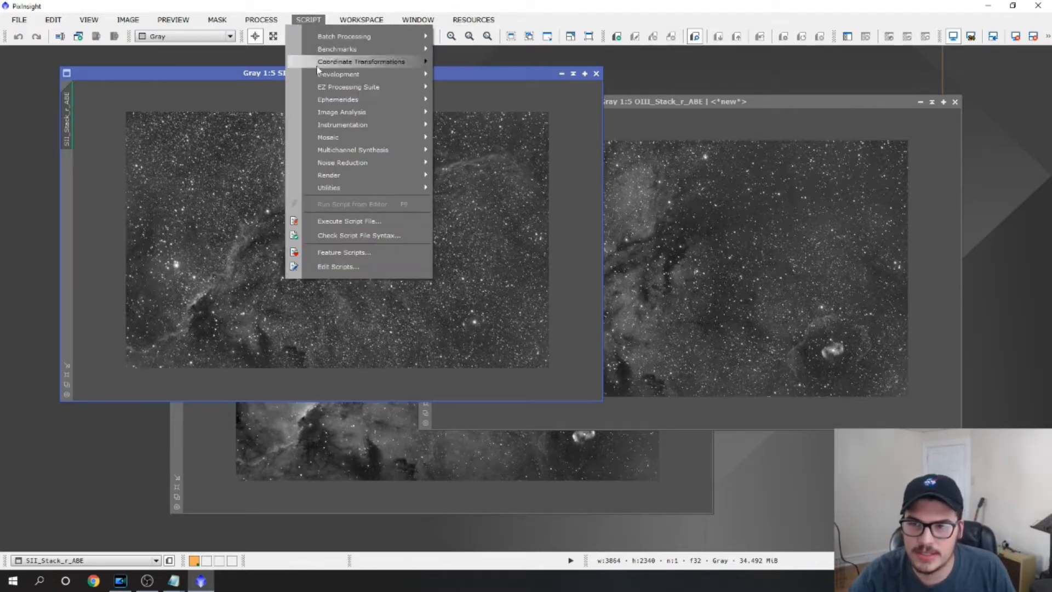
{"action": "mouse_move", "coordinate": [311, 88]}
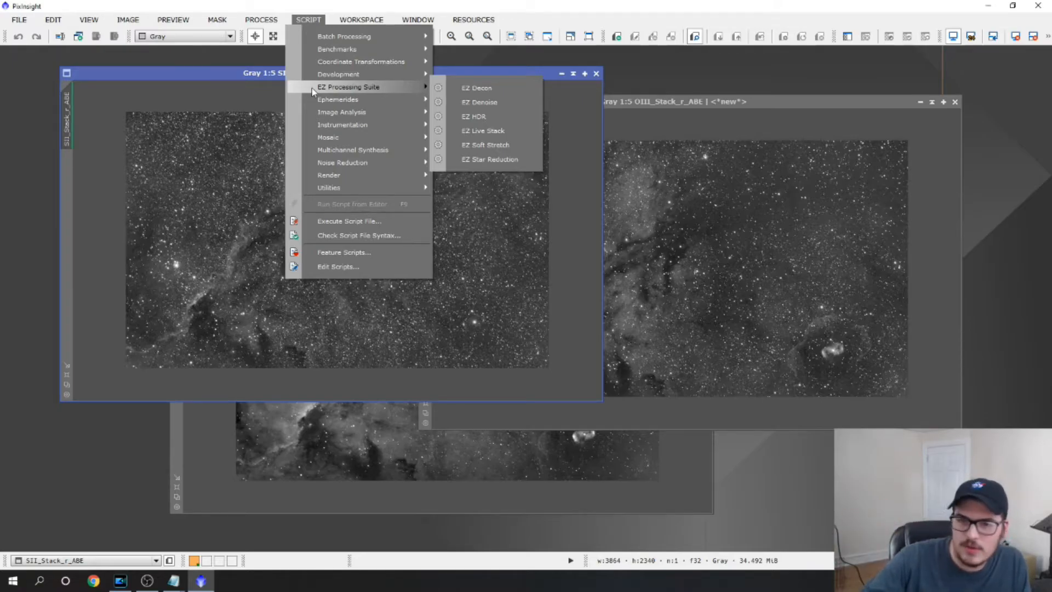
{"action": "left_click", "coordinate": [482, 102]}
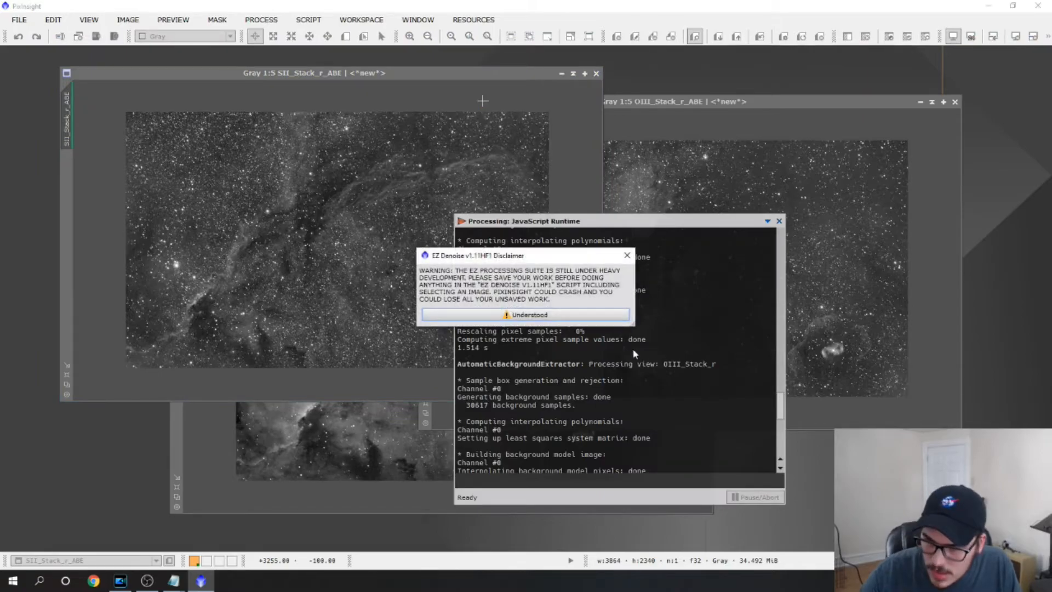
{"action": "left_click", "coordinate": [500, 316]}
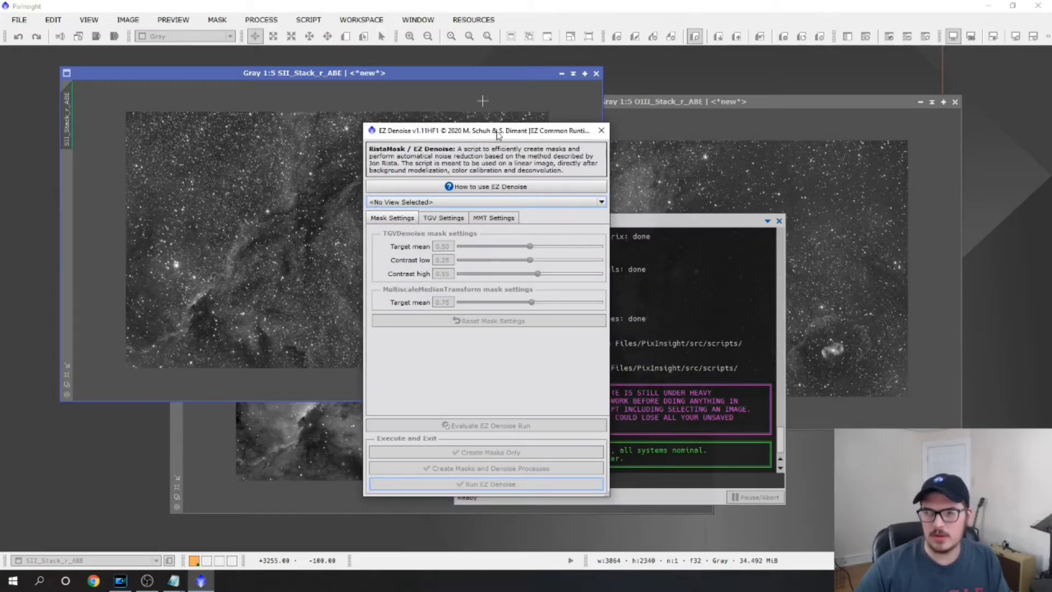
Read the EZ Denoise usage instructions covering prerequisites and steps, and close them
{"action": "left_click_drag", "start_coordinate": [492, 135], "coordinate": [517, 130]}
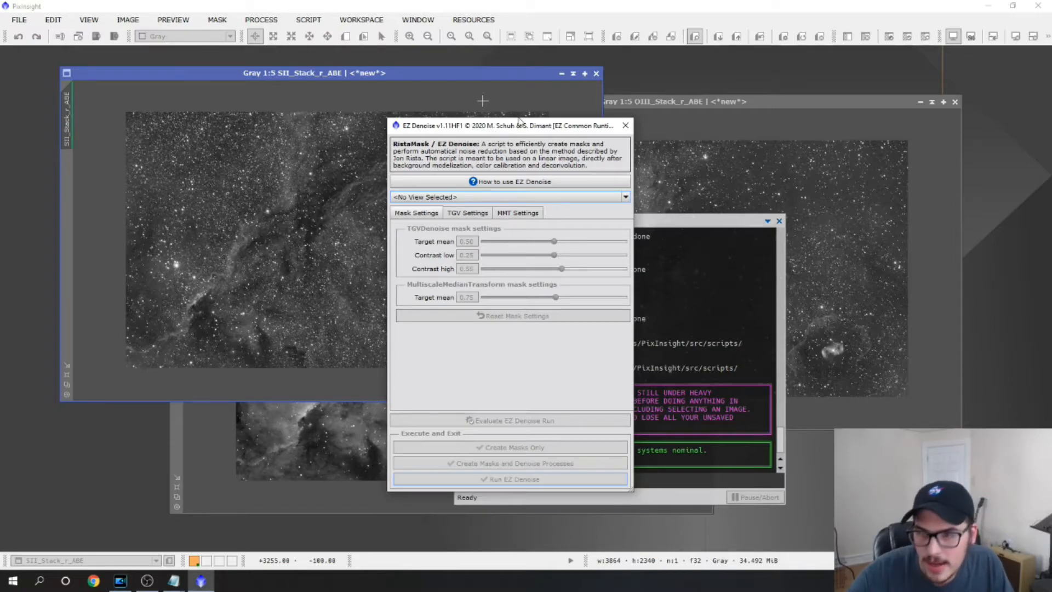
{"action": "left_click", "coordinate": [491, 182]}
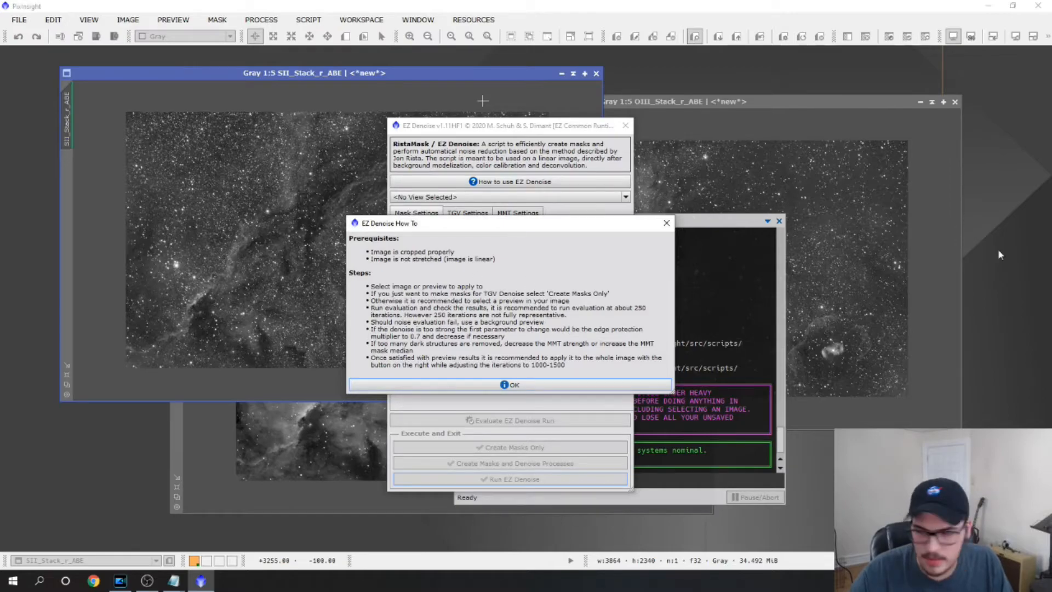
{"action": "left_click", "coordinate": [666, 223]}
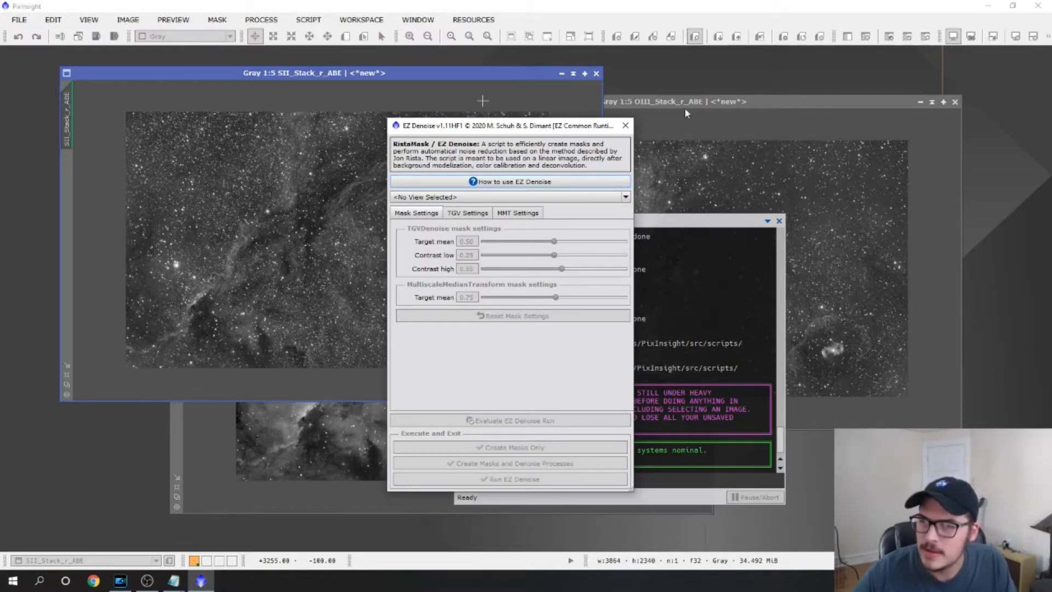
Choose SII_Stack_r_ABE as the image to denoise and compare its preview with the alternative version switched off and on
{"action": "left_click", "coordinate": [448, 198]}
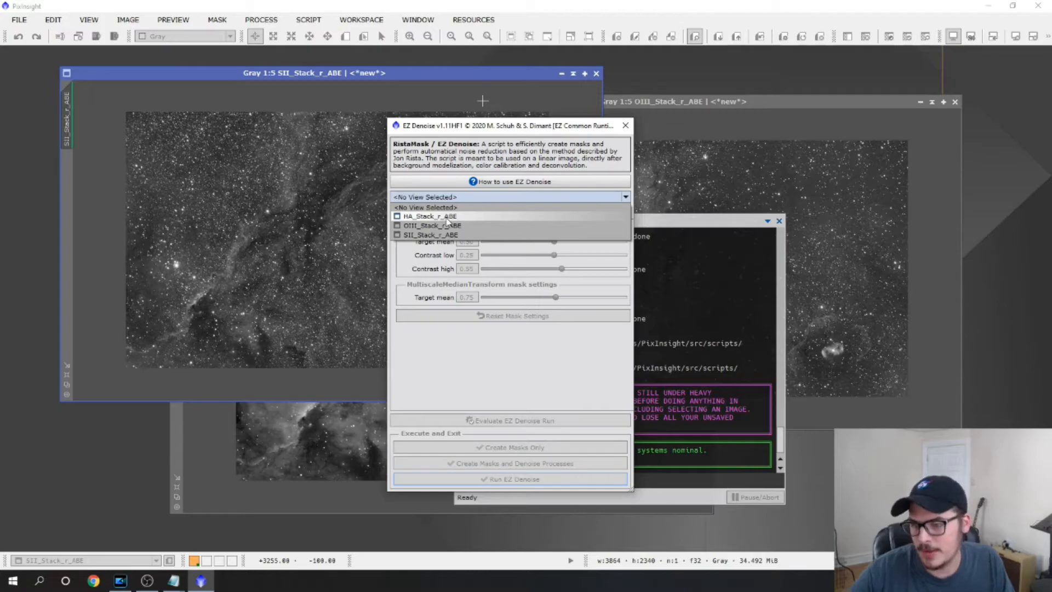
{"action": "left_click", "coordinate": [439, 234]}
{"action": "left_click_drag", "start_coordinate": [465, 127], "coordinate": [207, 105]}
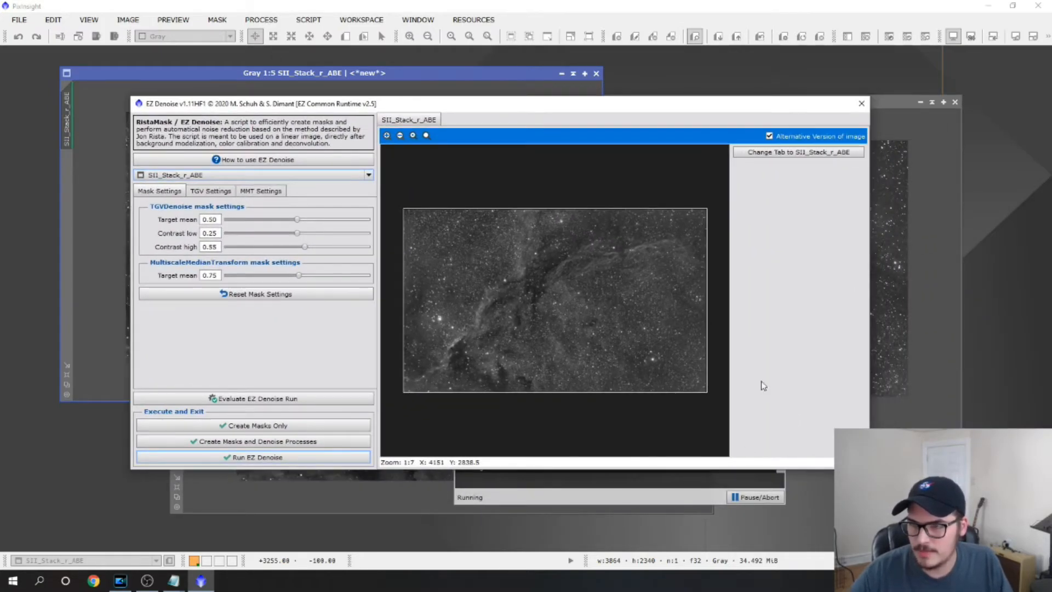
{"action": "left_click", "coordinate": [769, 136]}
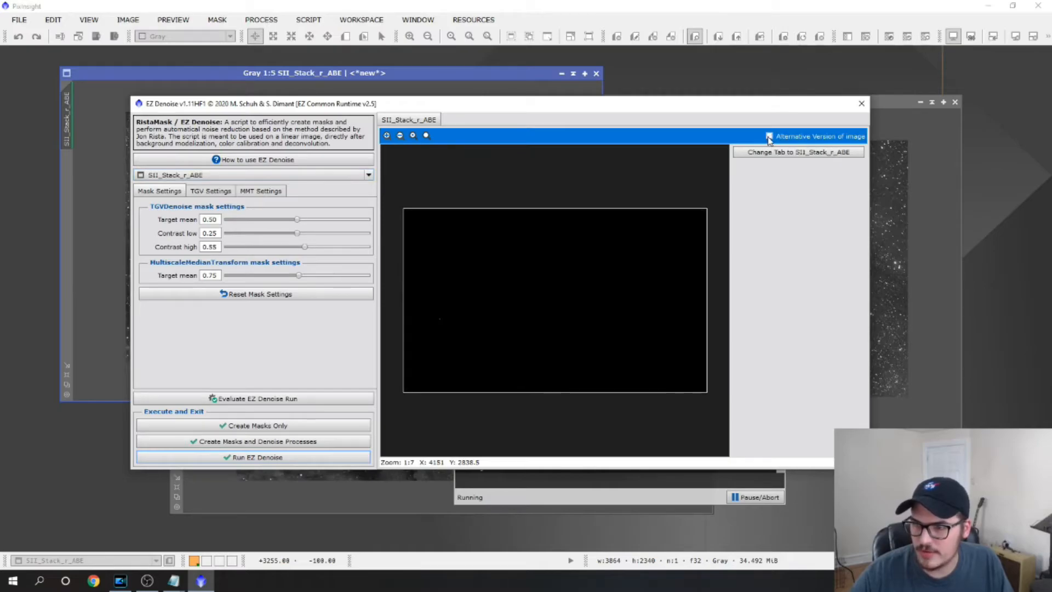
{"action": "left_click", "coordinate": [769, 136]}
{"action": "left_click", "coordinate": [769, 136]}
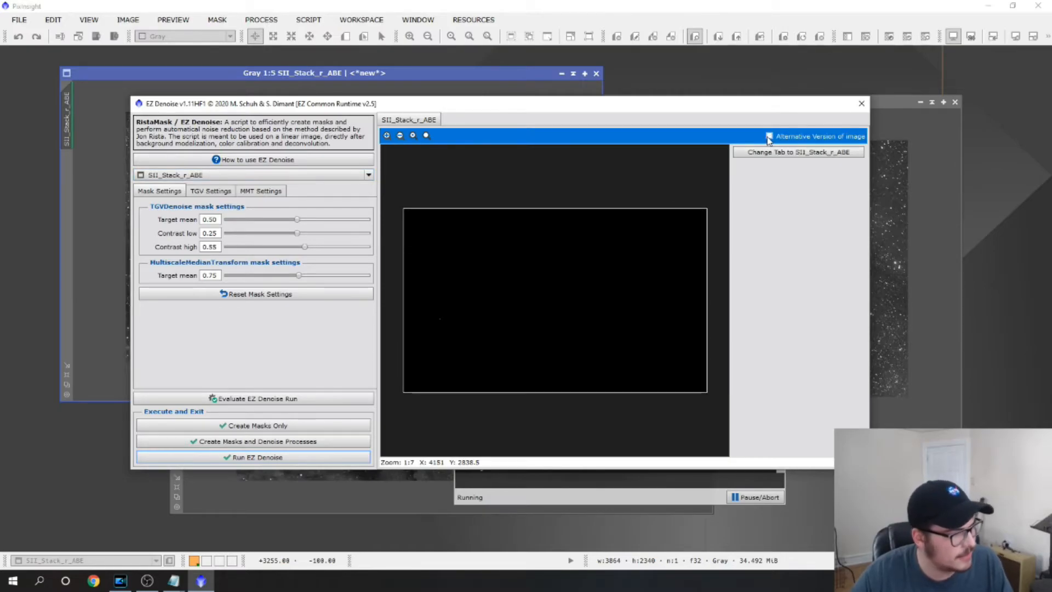
{"action": "left_click", "coordinate": [769, 136]}
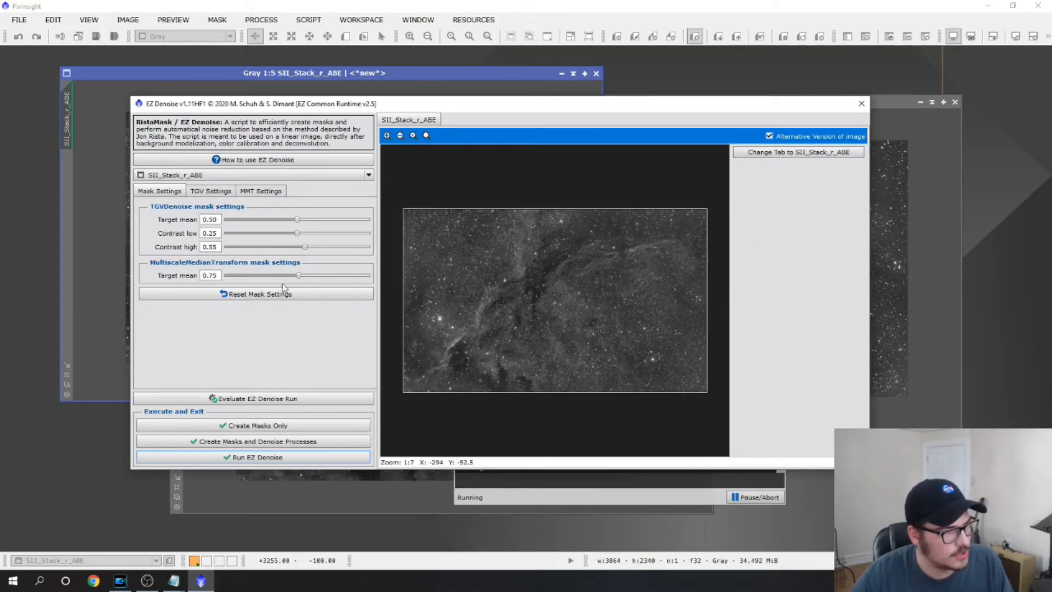
Review the TGV, MMT and mask settings of EZ Denoise for the SII image, leaving the defaults
{"action": "left_click", "coordinate": [226, 191]}
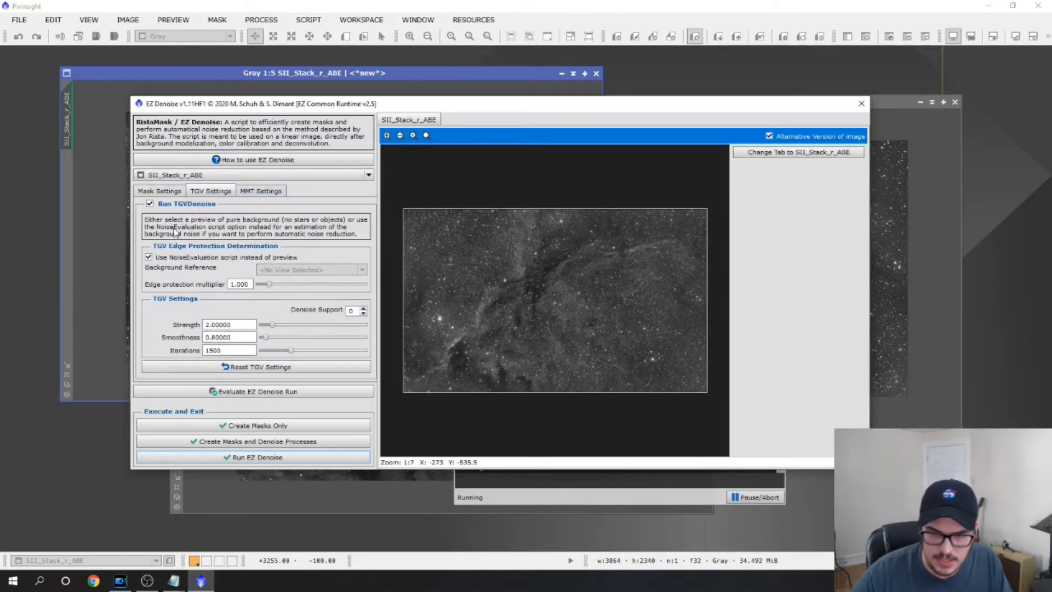
{"action": "left_click", "coordinate": [268, 191]}
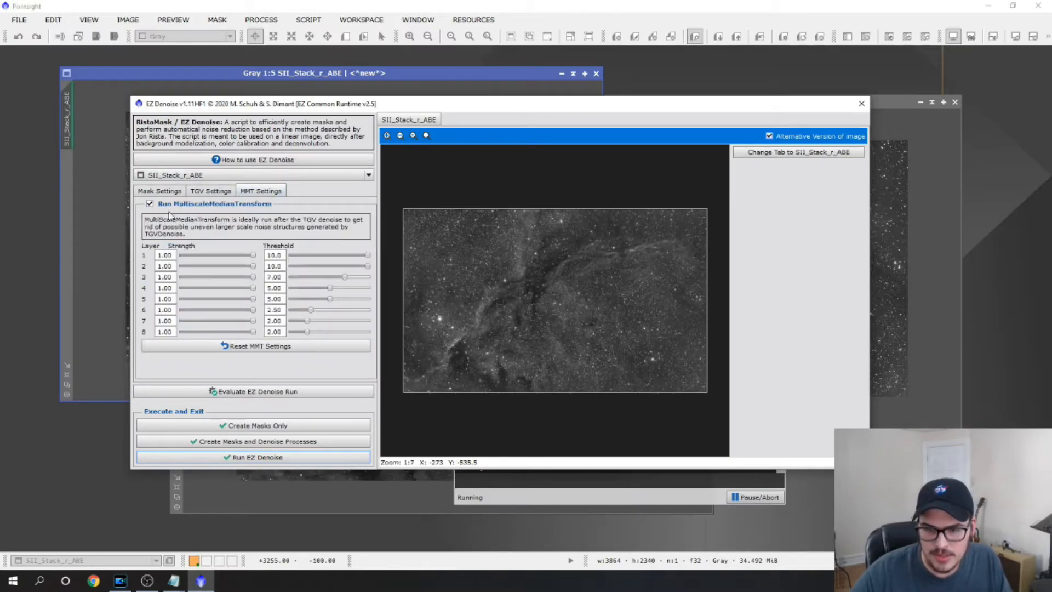
{"action": "left_click", "coordinate": [176, 192]}
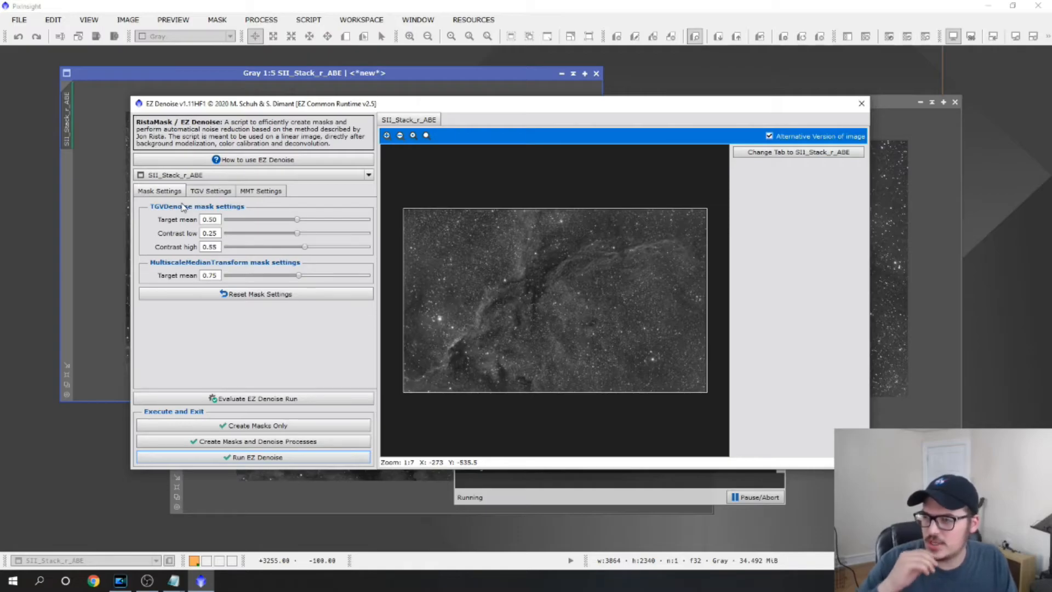
{"action": "left_click", "coordinate": [258, 191]}
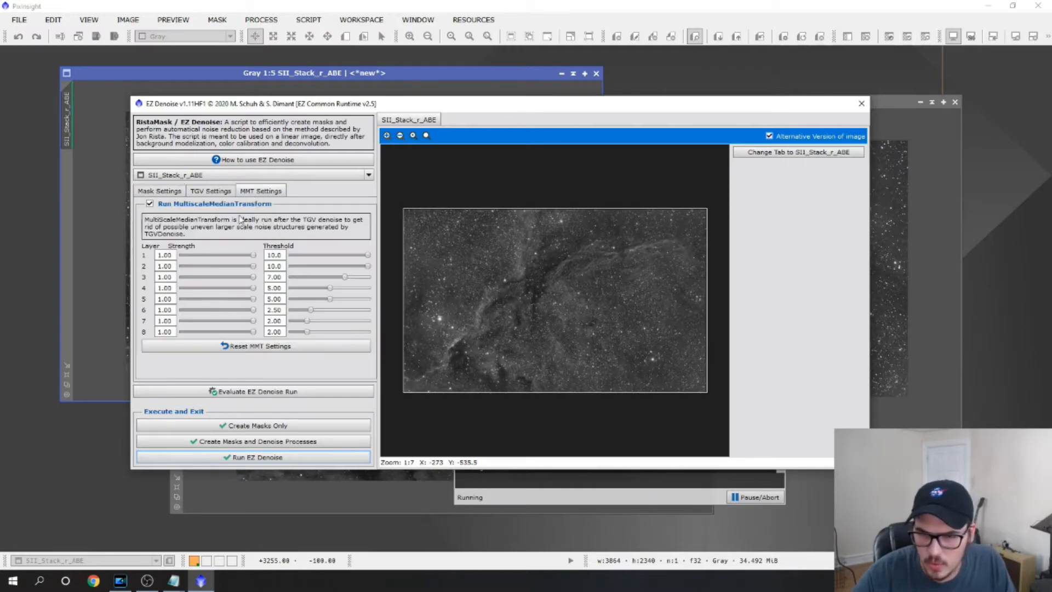
{"action": "left_click", "coordinate": [179, 196]}
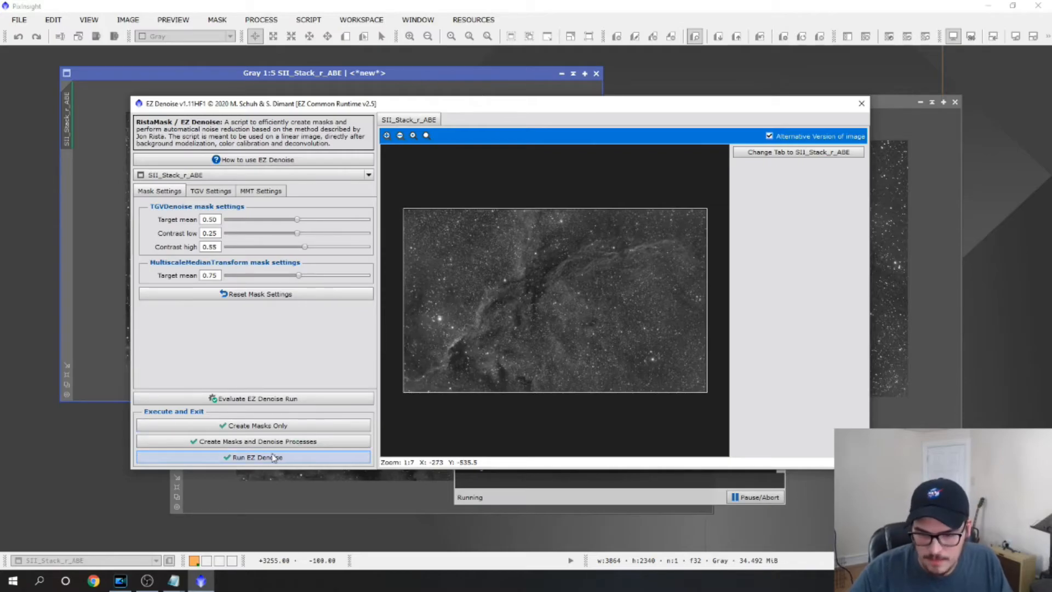
Run EZ Denoise on SII_Stack_r_ABE with the default mask, TGV and MMT settings
{"action": "left_click", "coordinate": [244, 458]}
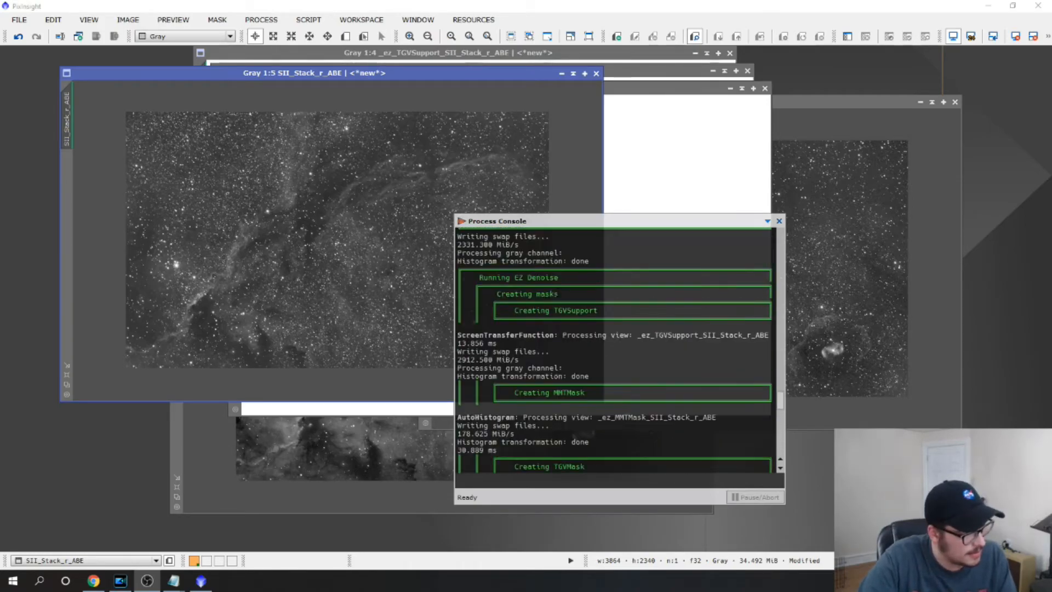
Review the processing log in the Process Console from the earlier crops through the EZ Denoise run, and close the console
{"action": "scroll", "coordinate": [547, 308], "scroll_direction": "up", "scroll_amount": 1}
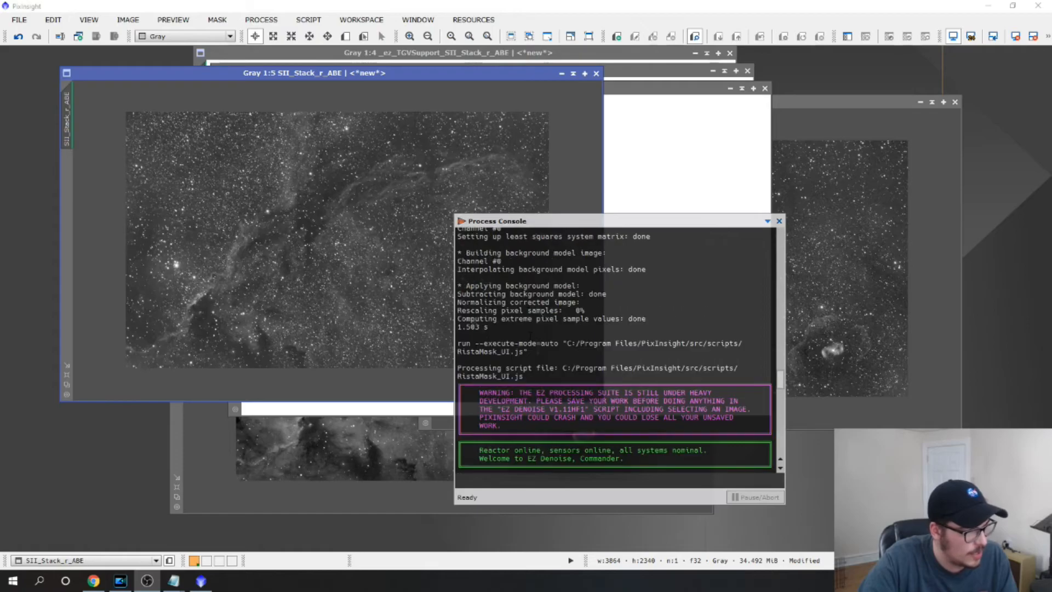
{"action": "scroll", "coordinate": [546, 309], "scroll_direction": "up", "scroll_amount": 2}
{"action": "scroll", "coordinate": [613, 350], "scroll_direction": "up", "scroll_amount": 15}
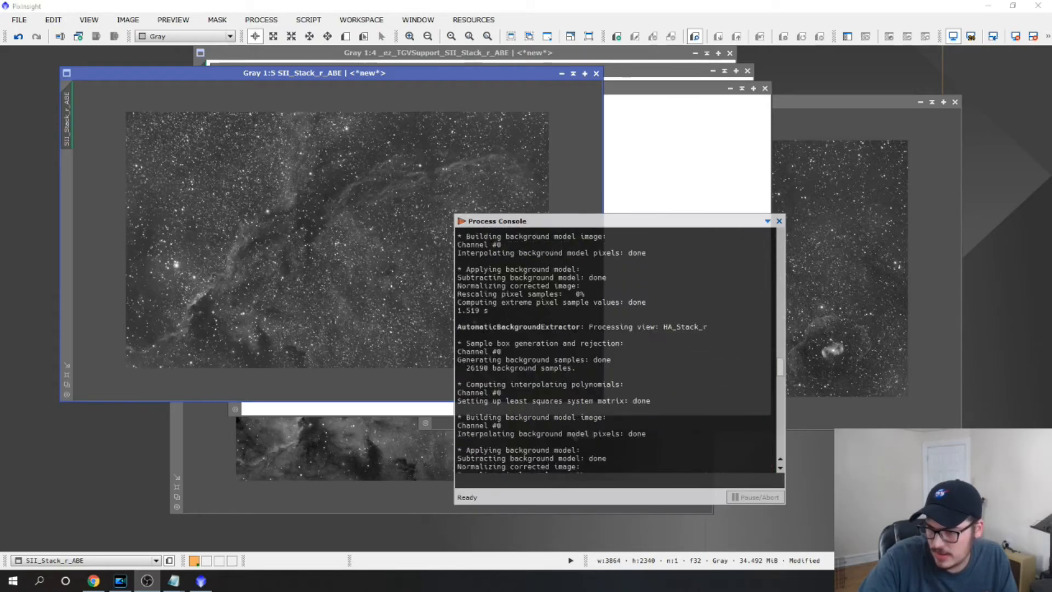
{"action": "scroll", "coordinate": [613, 351], "scroll_direction": "up", "scroll_amount": 12}
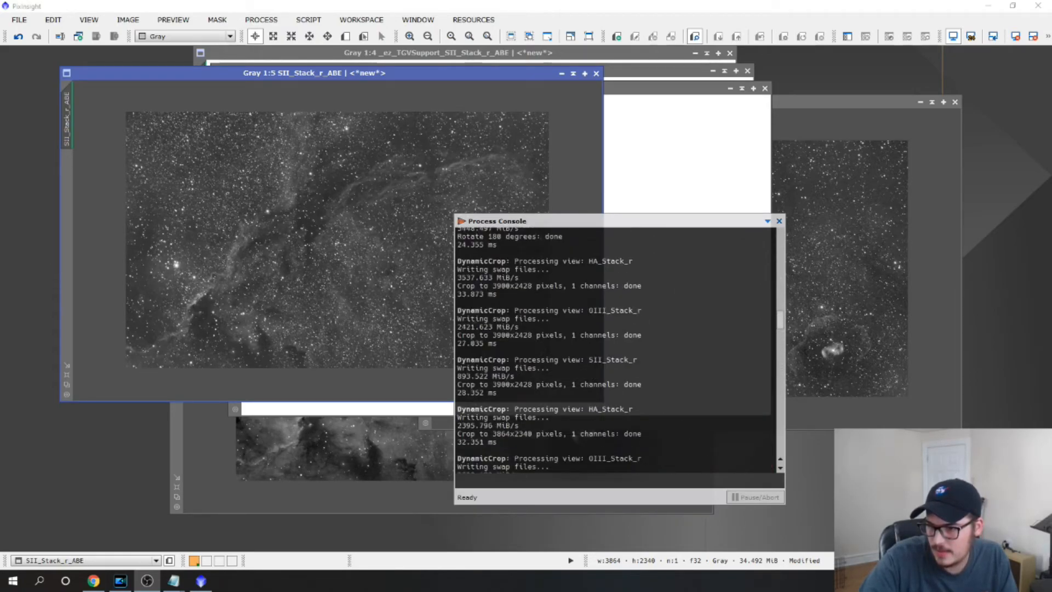
{"action": "scroll", "coordinate": [614, 351], "scroll_direction": "down", "scroll_amount": 10}
{"action": "scroll", "coordinate": [613, 351], "scroll_direction": "down", "scroll_amount": 15}
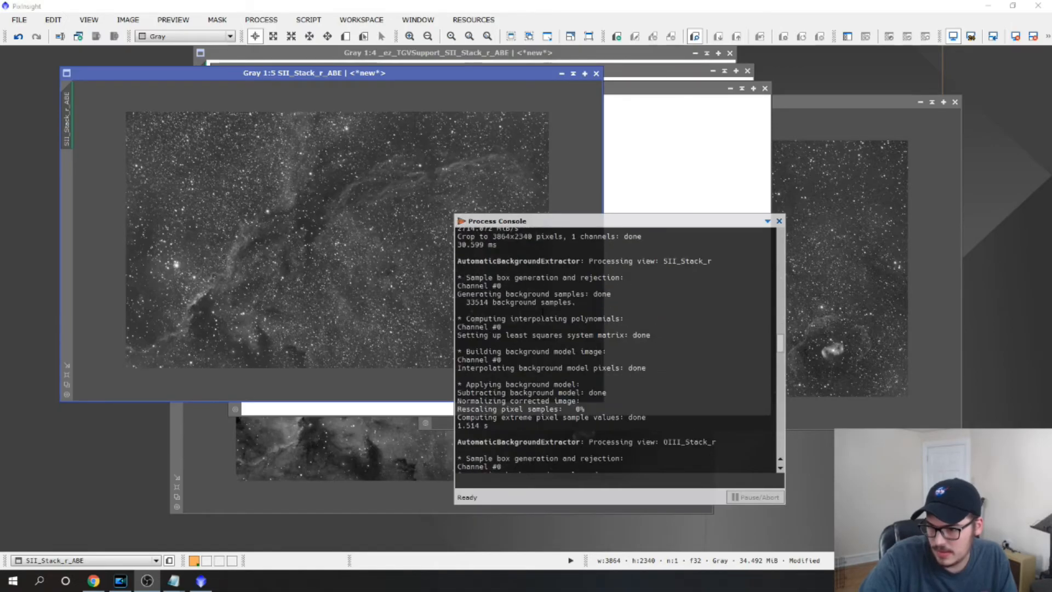
{"action": "scroll", "coordinate": [616, 359], "scroll_direction": "down", "scroll_amount": 5}
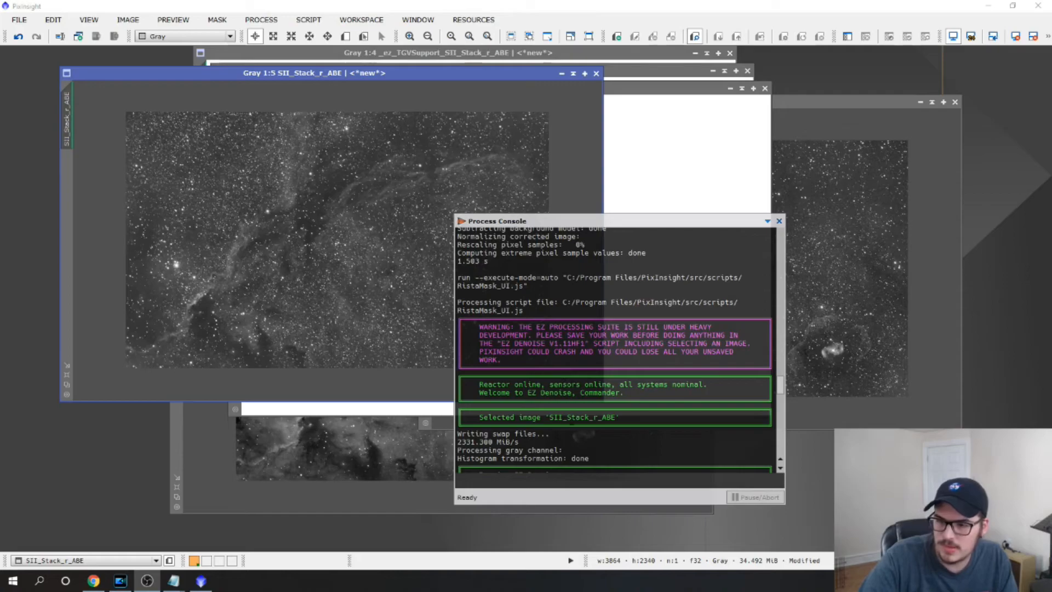
{"action": "scroll", "coordinate": [615, 350], "scroll_direction": "down", "scroll_amount": 2}
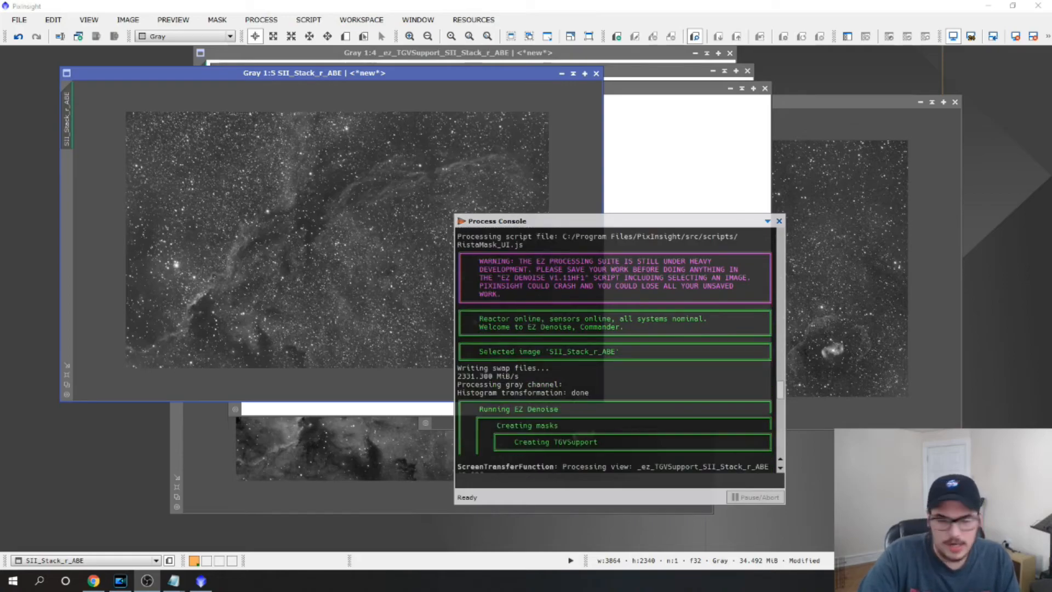
{"action": "scroll", "coordinate": [614, 351], "scroll_direction": "down", "scroll_amount": 20}
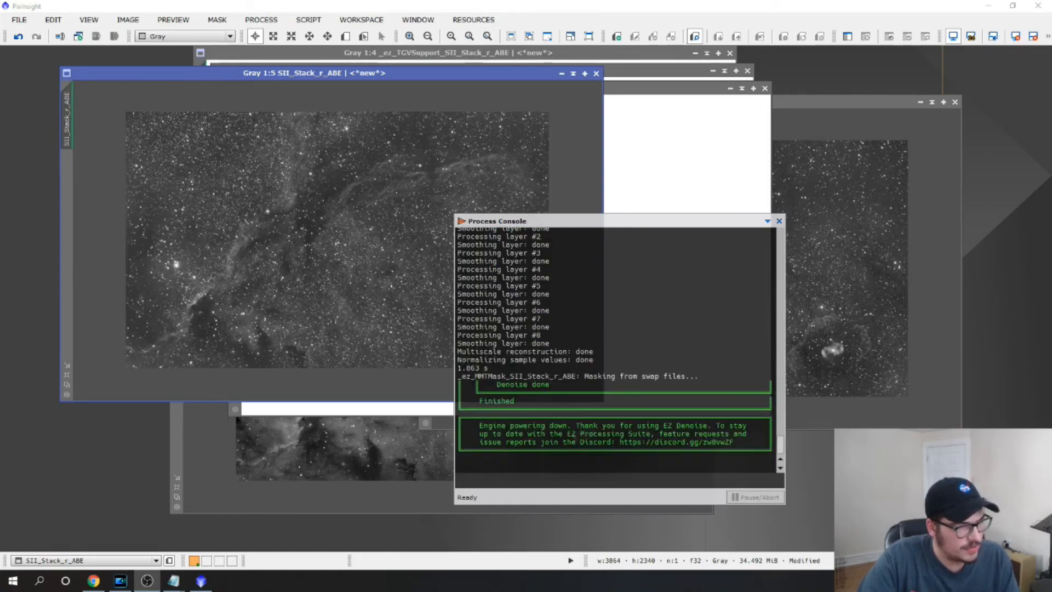
{"action": "left_click", "coordinate": [779, 221]}
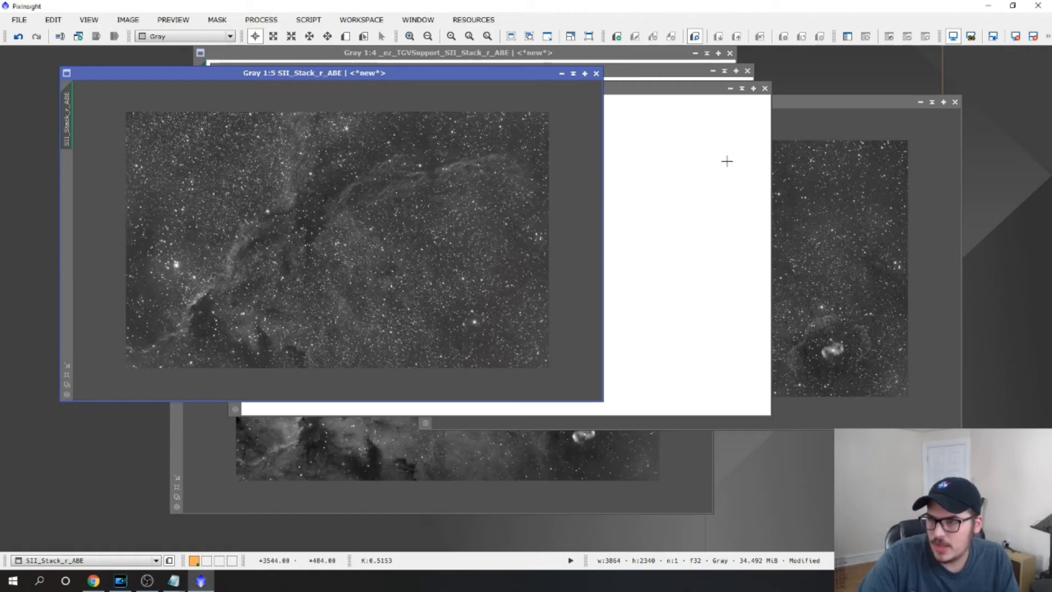
Close the TGV mask, MMT mask and TGV support images made for SII_Stack_r_ABE, accepting that their mask references are broken
{"action": "left_click", "coordinate": [764, 89]}
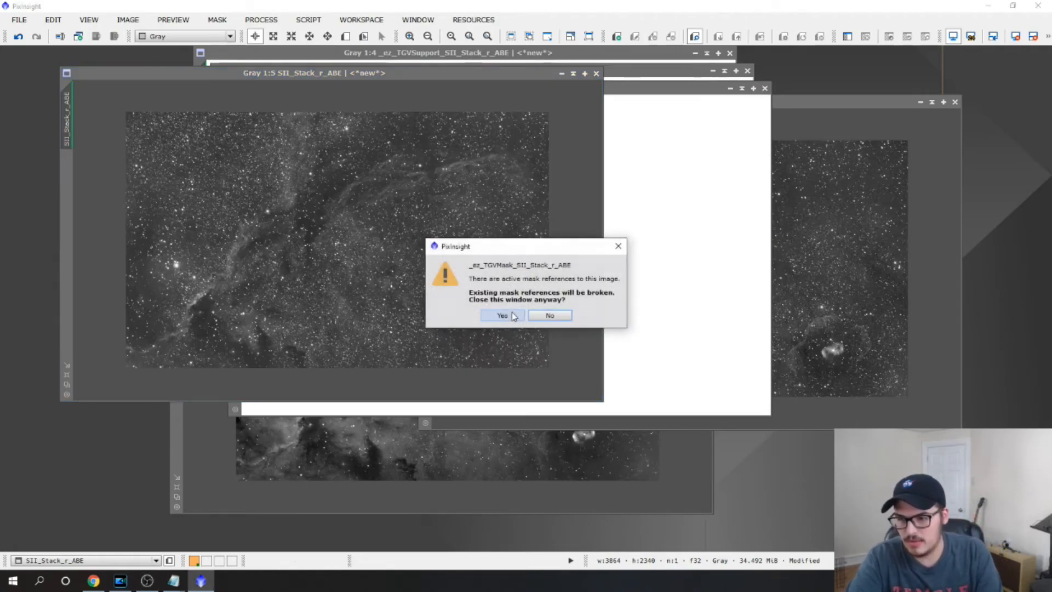
{"action": "left_click", "coordinate": [514, 317]}
{"action": "left_click", "coordinate": [747, 70]}
{"action": "left_click", "coordinate": [488, 315]}
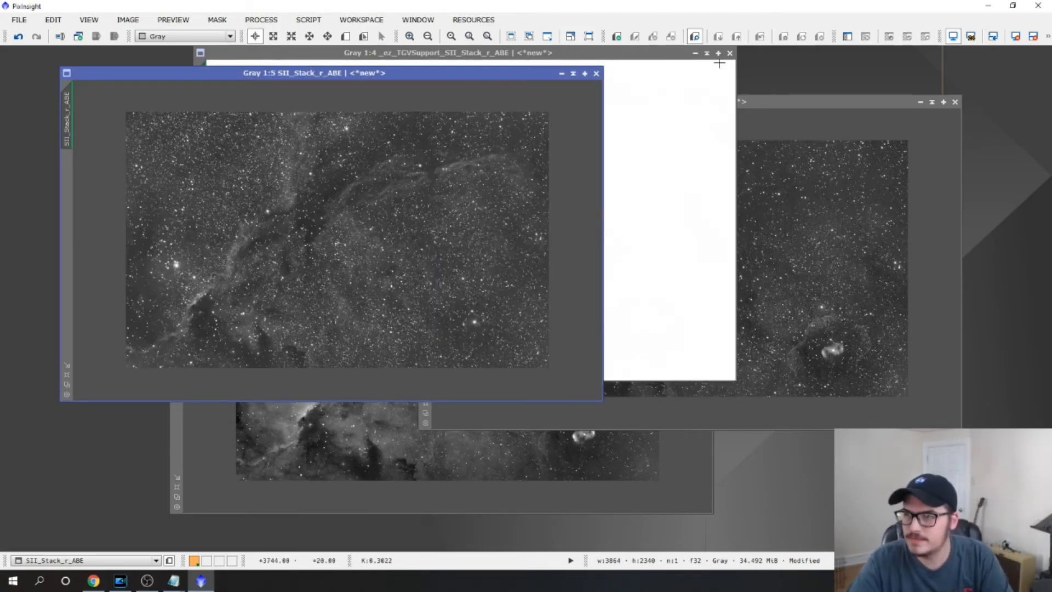
{"action": "left_click", "coordinate": [730, 54]}
{"action": "left_click", "coordinate": [500, 316]}
Enlarge the SII image window and compare the noise in the denoised SII image with the OIII image at 3:1 zoom
{"action": "left_click_drag", "start_coordinate": [477, 70], "coordinate": [444, 57]}
{"action": "left_click_drag", "start_coordinate": [569, 387], "coordinate": [871, 472]}
{"action": "left_click", "coordinate": [884, 95]}
{"action": "scroll", "coordinate": [733, 208], "scroll_direction": "up", "scroll_amount": 5}
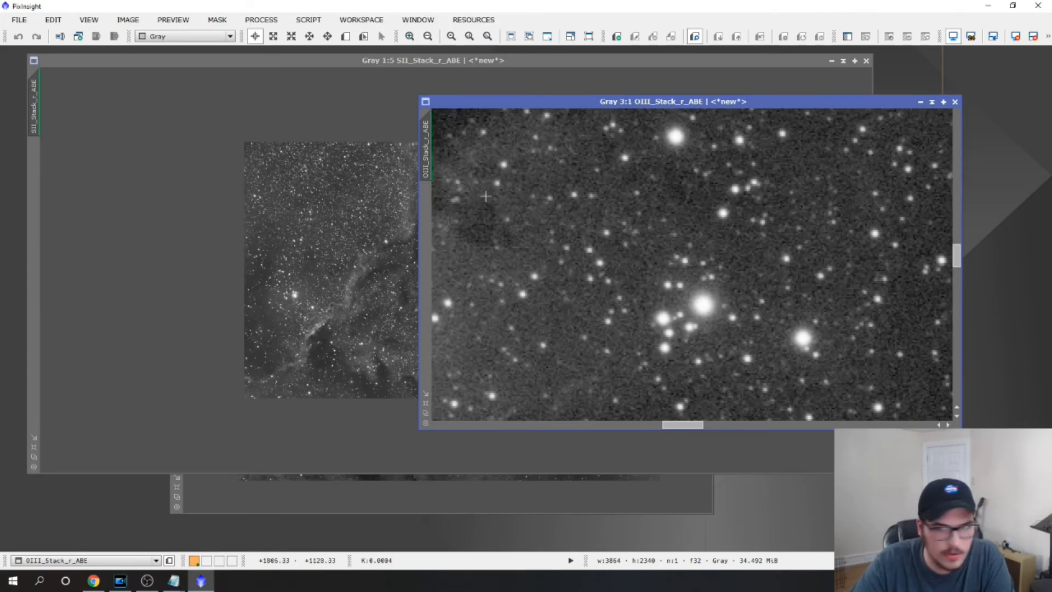
{"action": "left_click", "coordinate": [367, 60]}
{"action": "scroll", "coordinate": [548, 229], "scroll_direction": "up", "scroll_amount": 5}
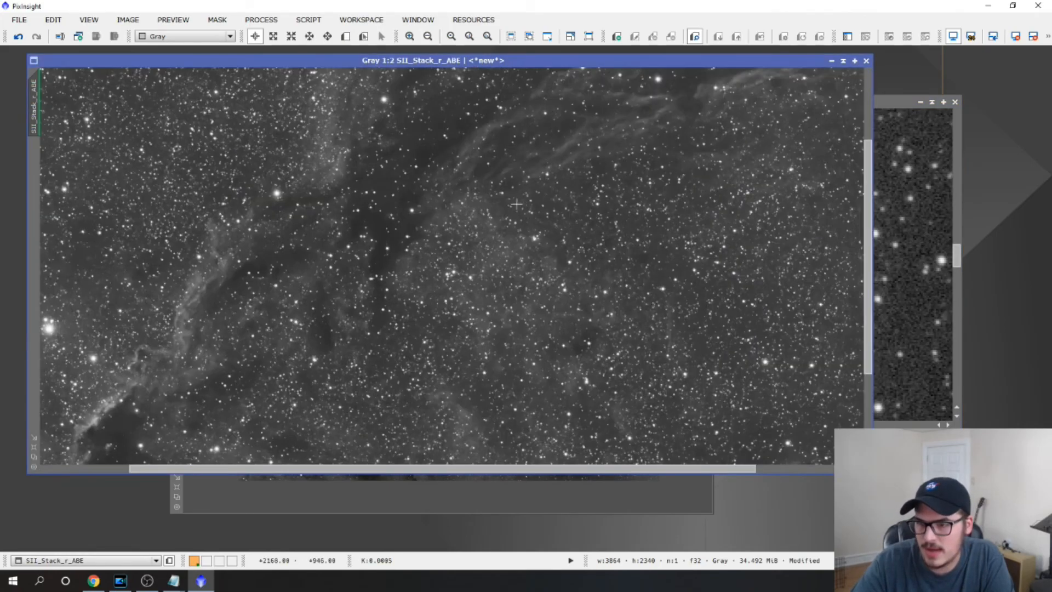
{"action": "scroll", "coordinate": [539, 231], "scroll_direction": "up", "scroll_amount": 1}
{"action": "left_click_drag", "start_coordinate": [479, 471], "coordinate": [436, 472]}
{"action": "left_click_drag", "start_coordinate": [868, 248], "coordinate": [869, 215]}
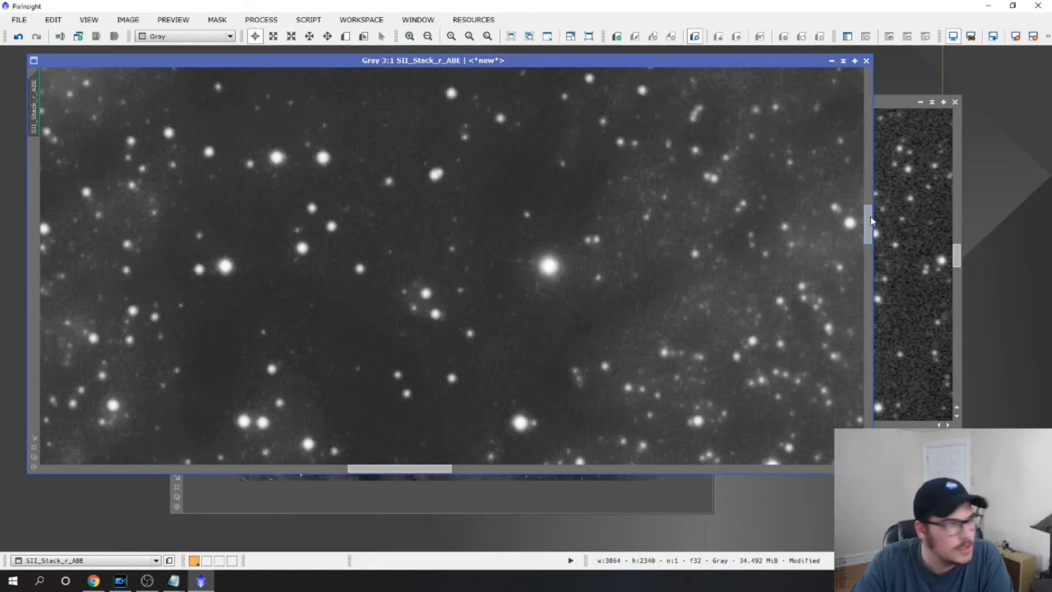
Inspect further regions of the denoised SII image for remaining noise, both up close and as a whole
{"action": "scroll", "coordinate": [469, 299], "scroll_direction": "down", "scroll_amount": 2}
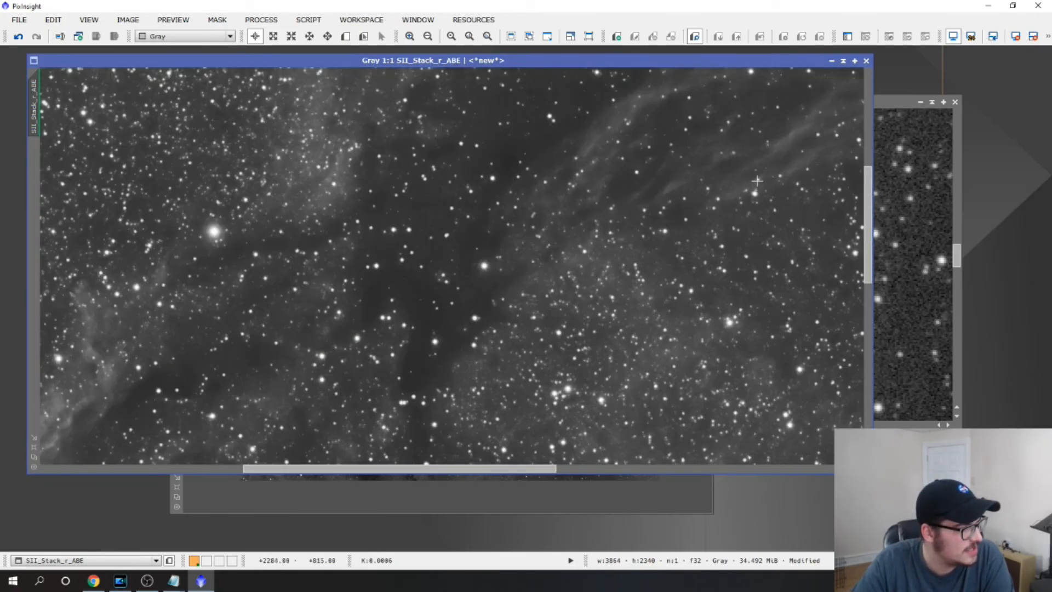
{"action": "scroll", "coordinate": [767, 211], "scroll_direction": "down", "scroll_amount": 3}
{"action": "scroll", "coordinate": [767, 214], "scroll_direction": "up", "scroll_amount": 2}
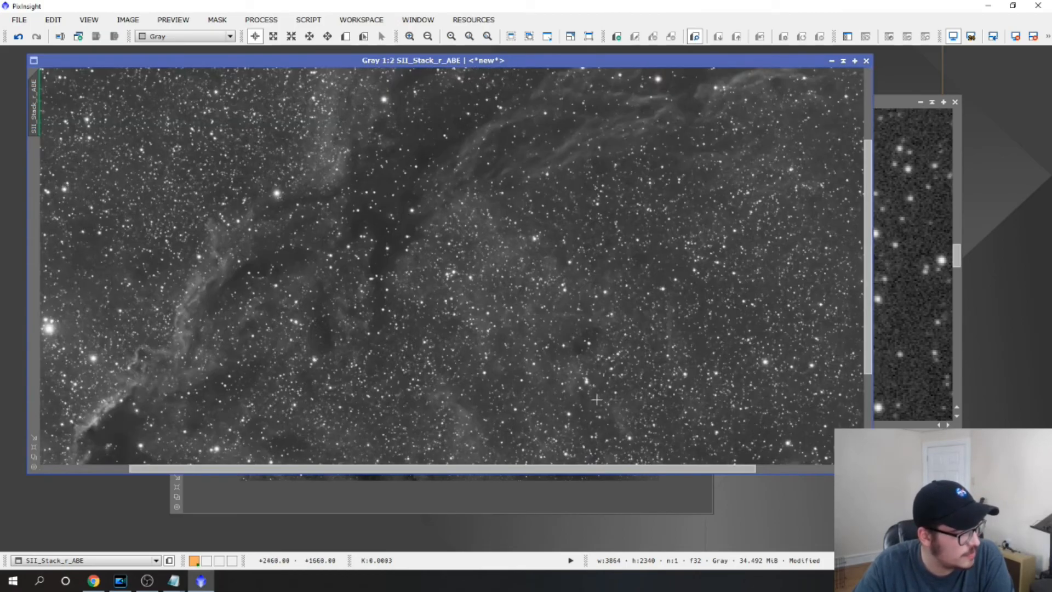
{"action": "left_click", "coordinate": [570, 458]}
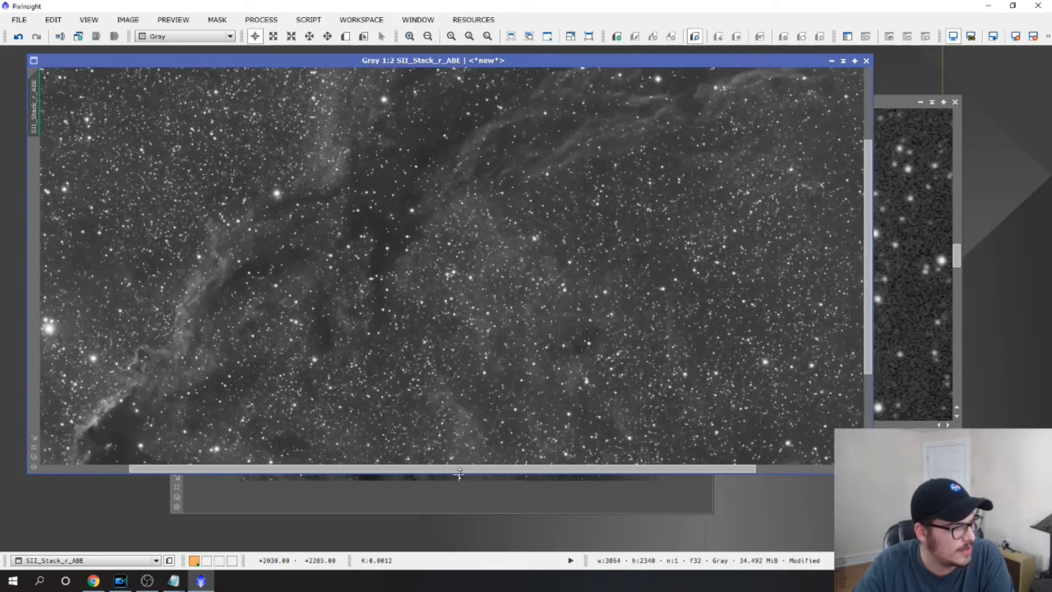
{"action": "left_click_drag", "start_coordinate": [458, 469], "coordinate": [405, 480]}
{"action": "scroll", "coordinate": [404, 471], "scroll_direction": "up", "scroll_amount": 4}
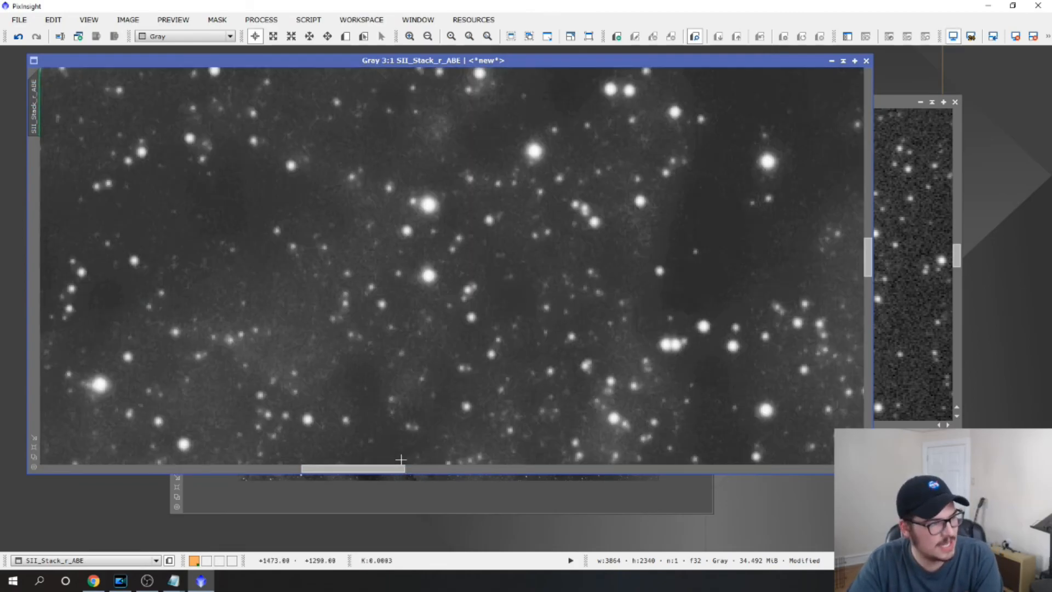
{"action": "left_click_drag", "start_coordinate": [403, 470], "coordinate": [115, 479]}
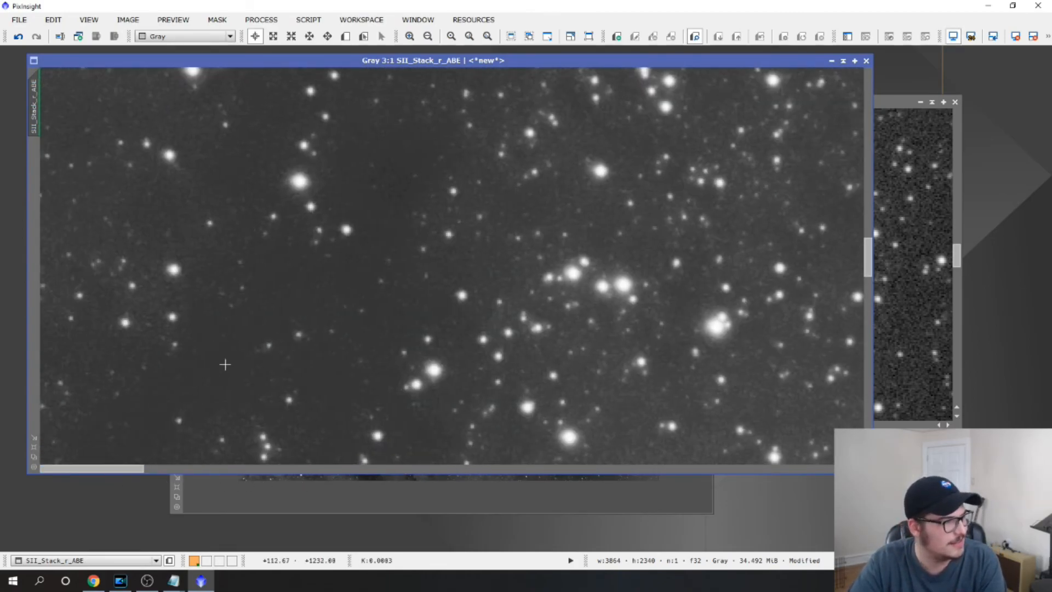
{"action": "scroll", "coordinate": [225, 363], "scroll_direction": "down", "scroll_amount": 5}
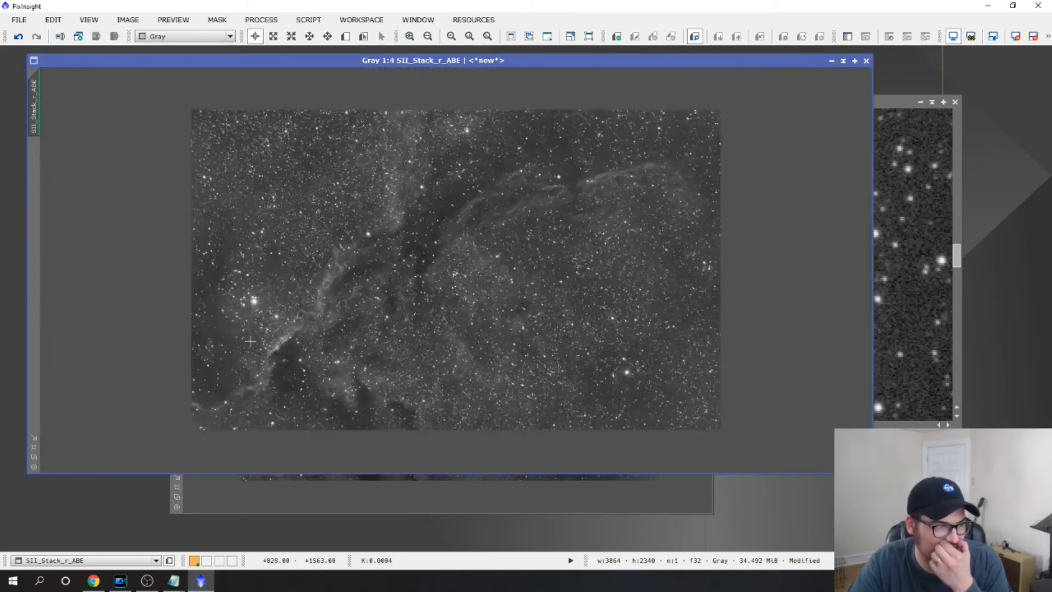
{"action": "scroll", "coordinate": [252, 343], "scroll_direction": "up", "scroll_amount": 1}
{"action": "scroll", "coordinate": [260, 345], "scroll_direction": "down", "scroll_amount": 1}
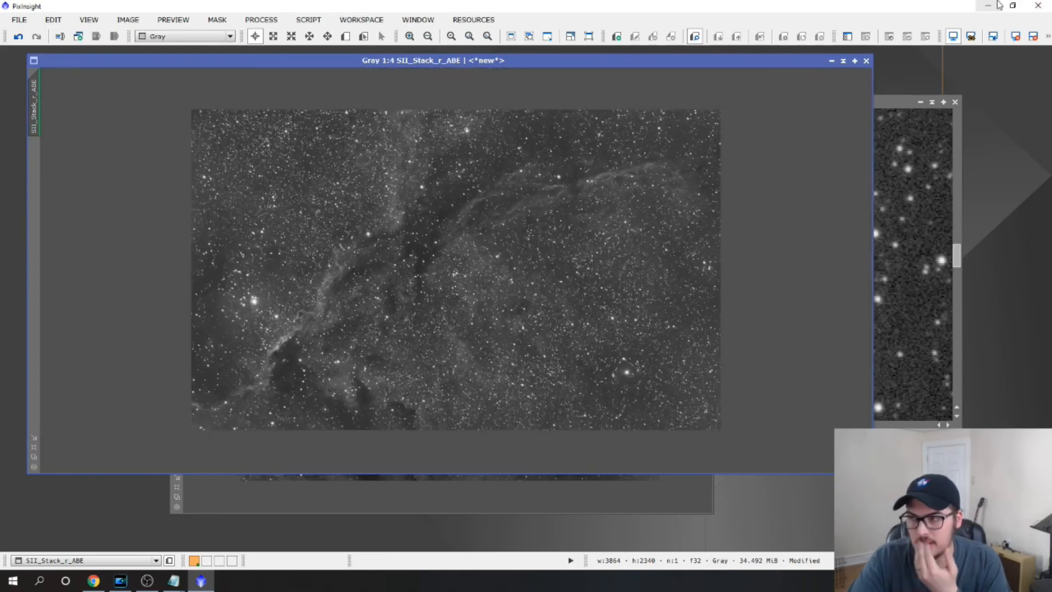
Show the whole OIII image, move its window clear of the SII image, and bring the SII window back to the front
{"action": "left_click", "coordinate": [898, 103]}
{"action": "scroll", "coordinate": [780, 222], "scroll_direction": "down", "scroll_amount": 3}
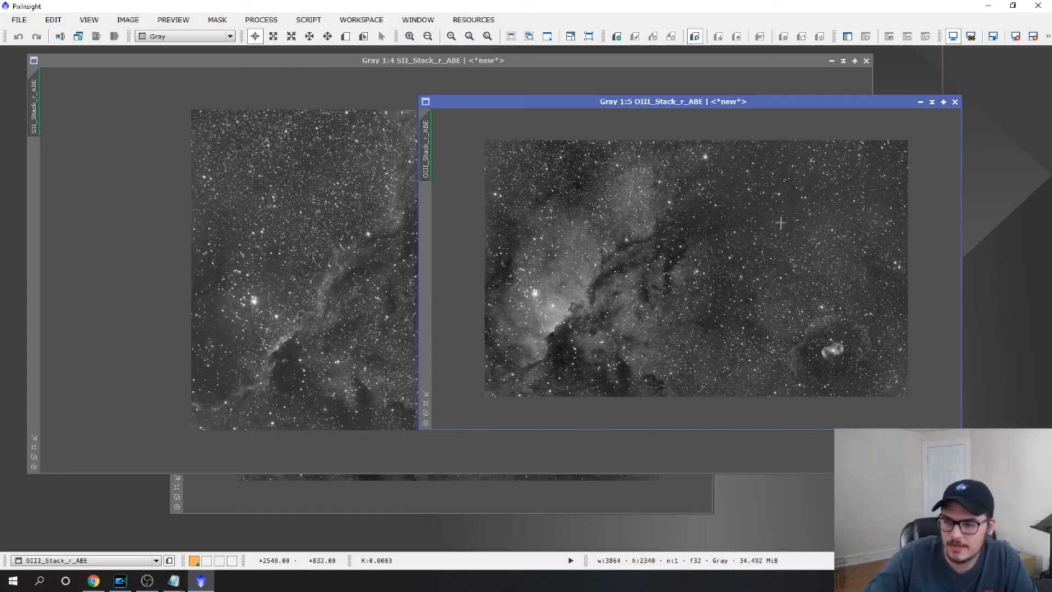
{"action": "left_click_drag", "start_coordinate": [671, 102], "coordinate": [747, 105]}
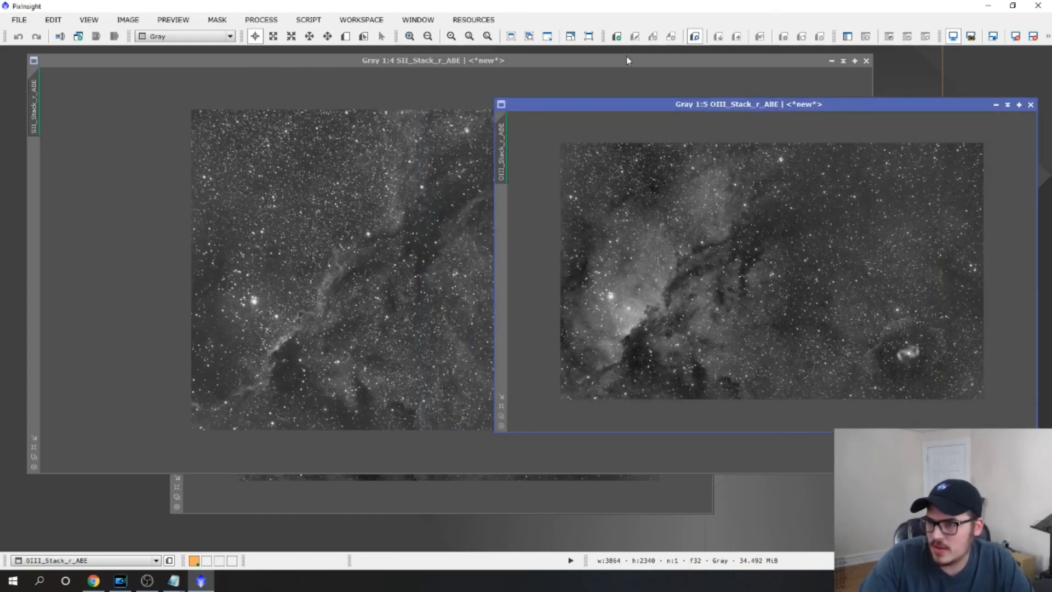
{"action": "left_click", "coordinate": [626, 56]}
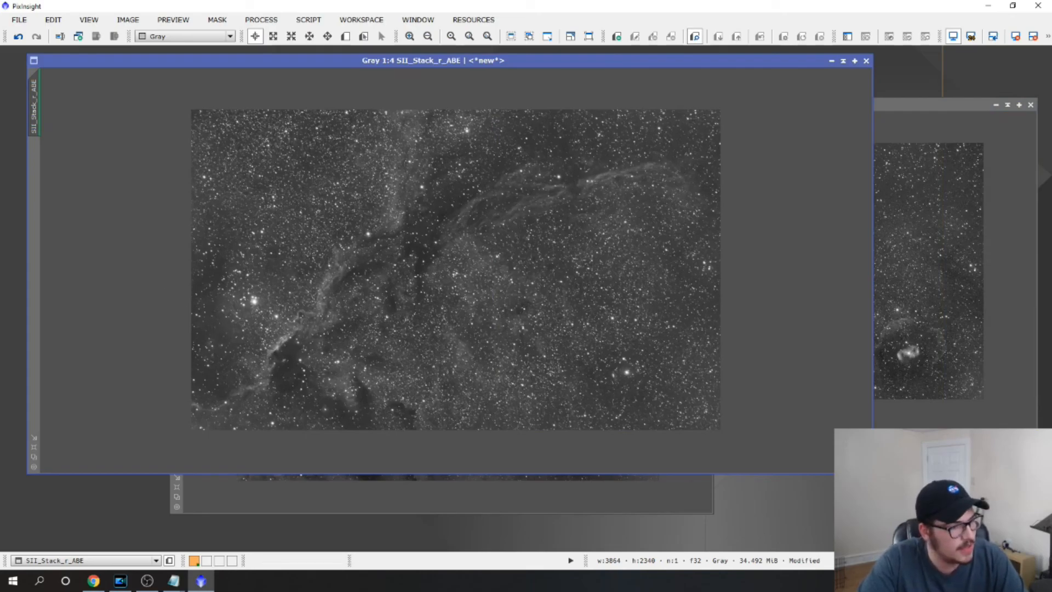
{"action": "key", "text": "alt+Tab"}
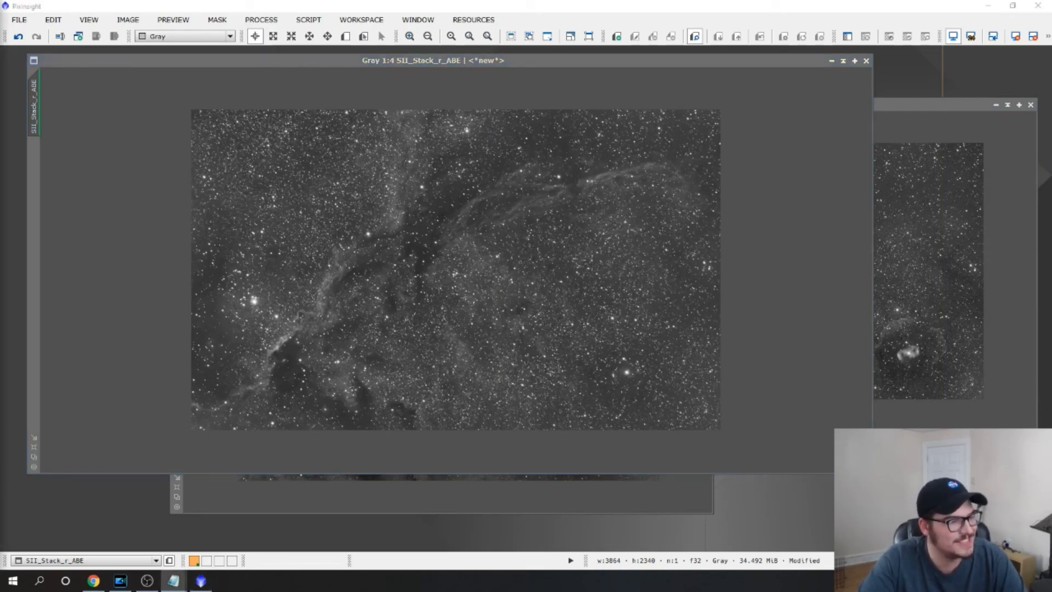